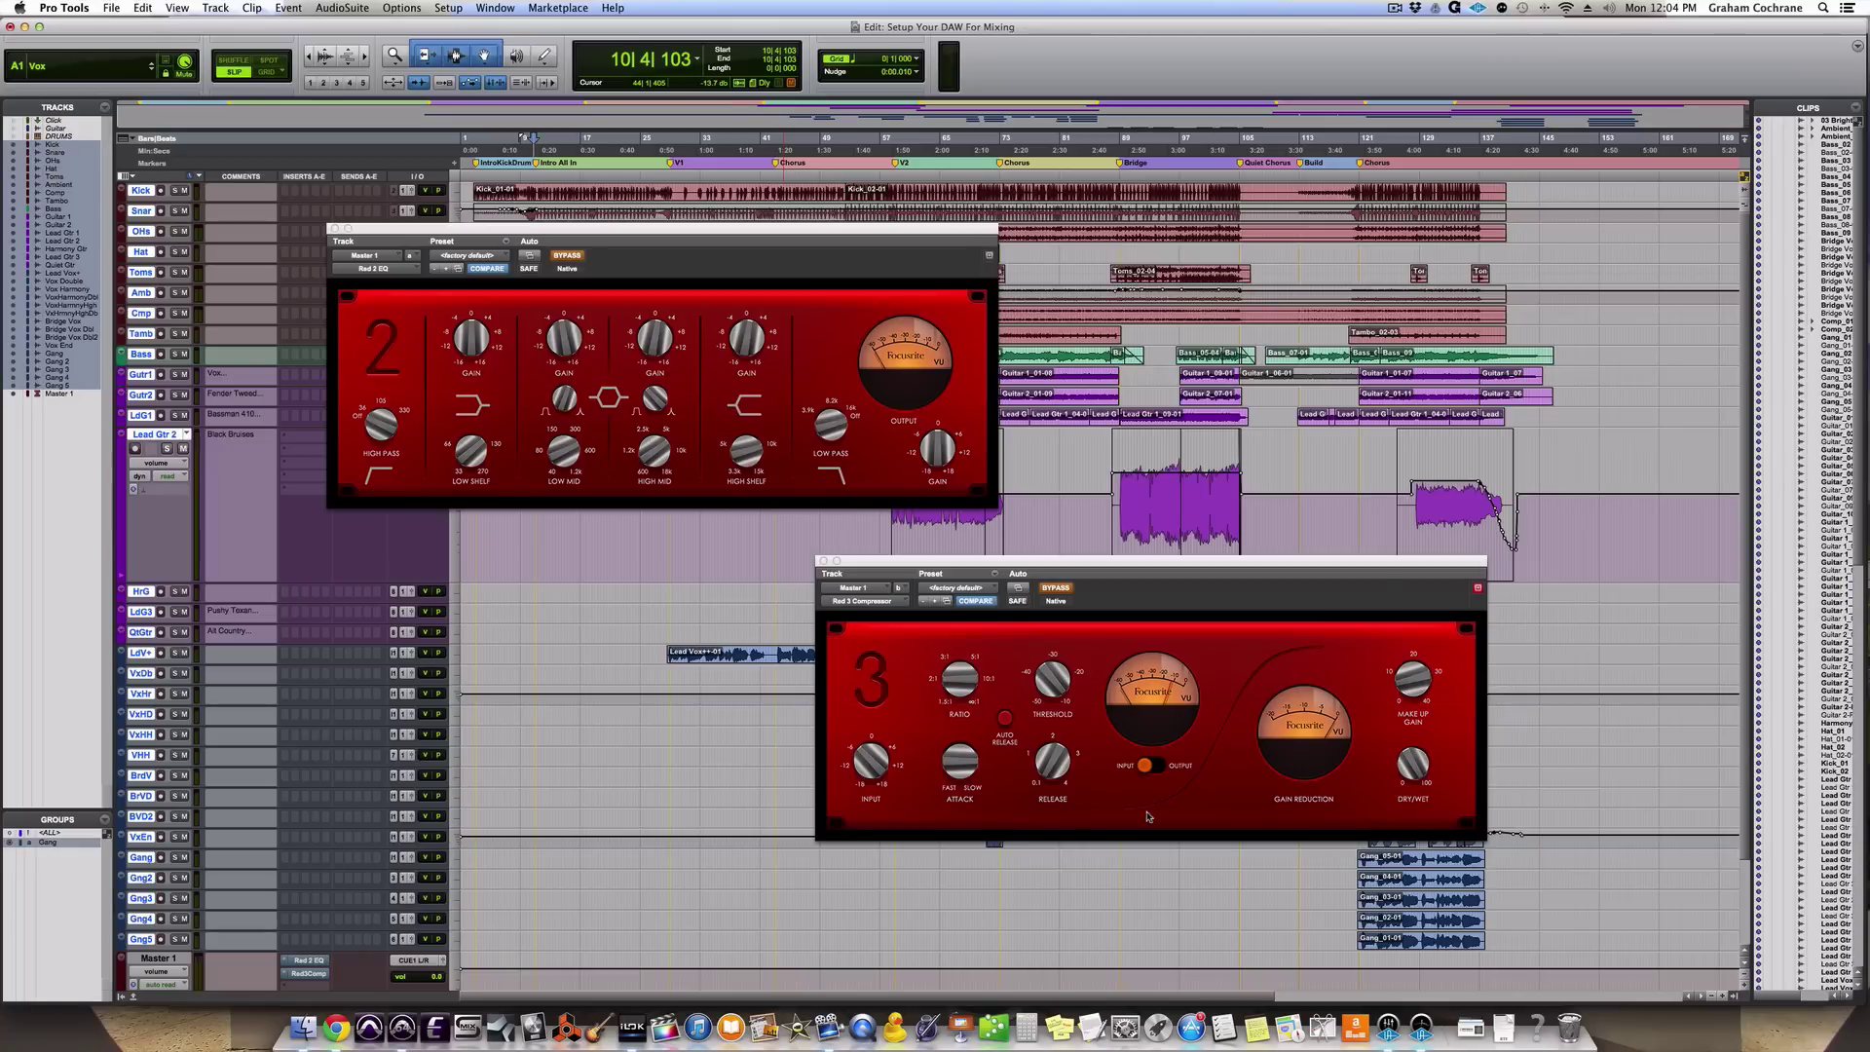
Switch from the edit view to the mixer and close the Red 3 Compressor and Red 2 EQ plug-in windows.
key(super+equal)
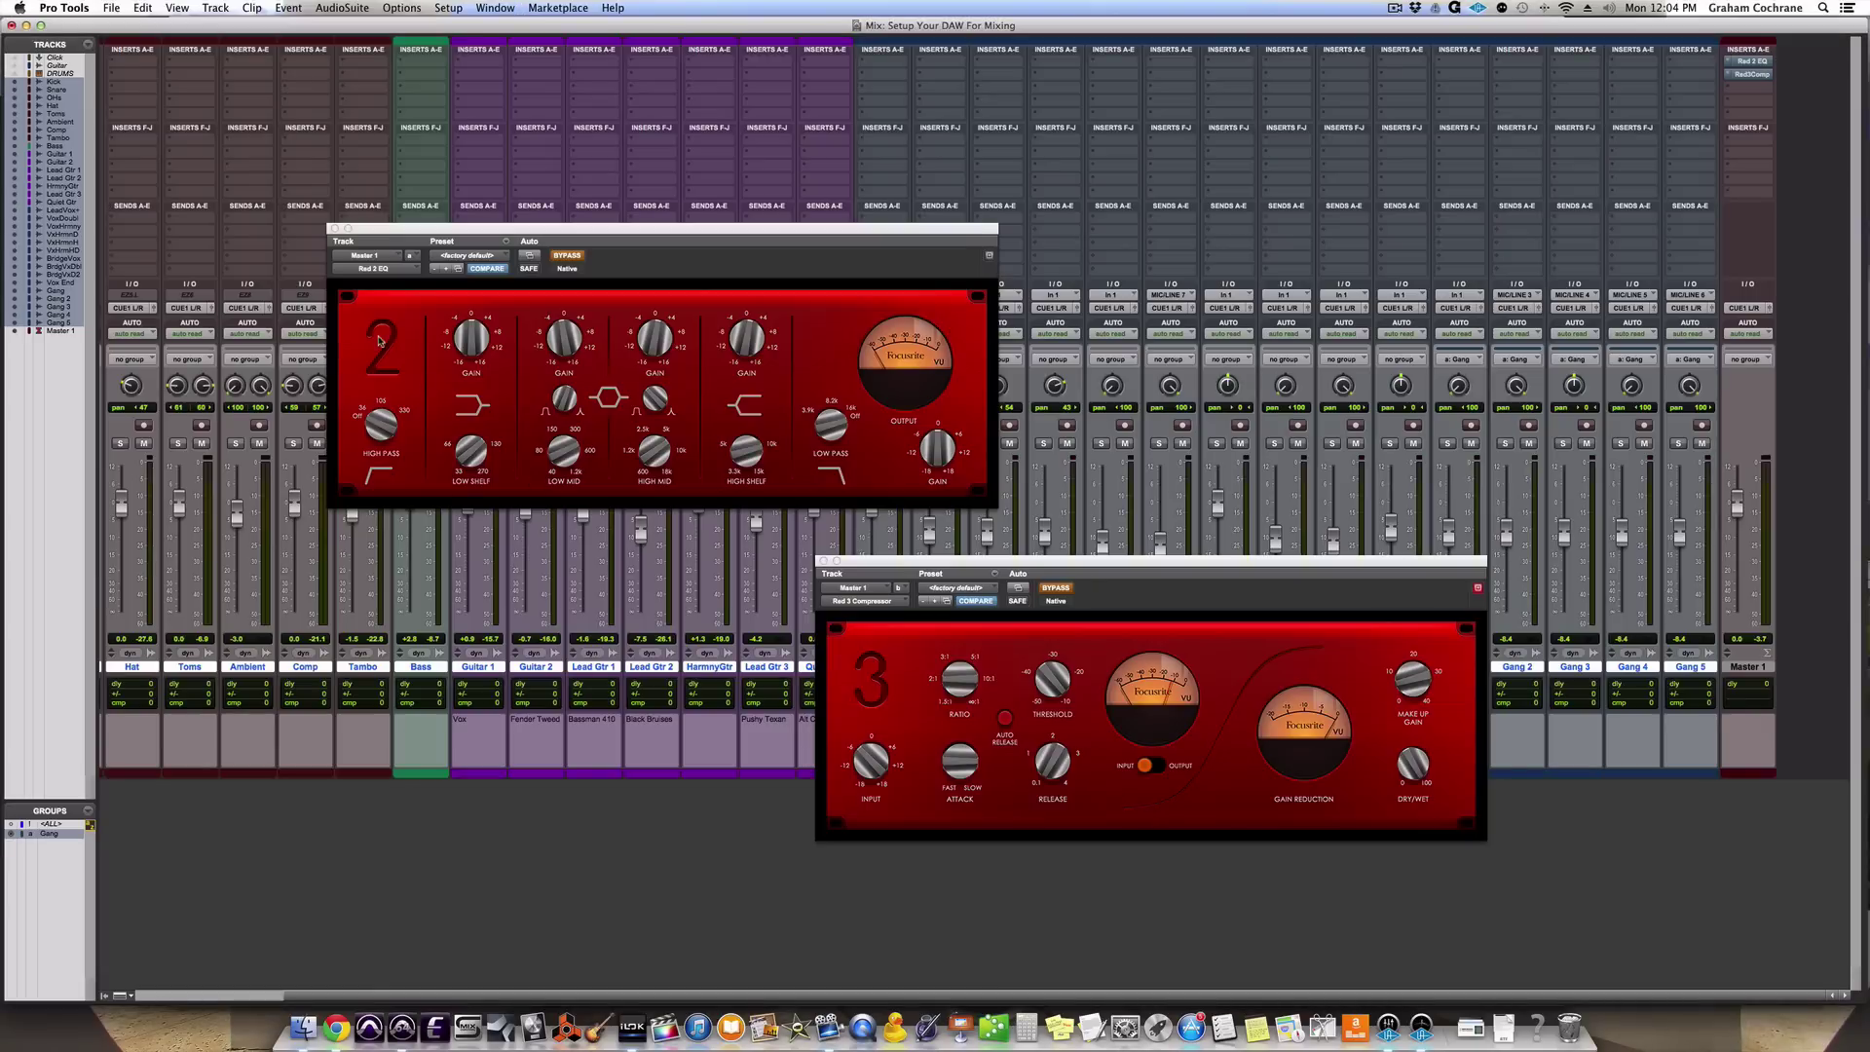
click(823, 561)
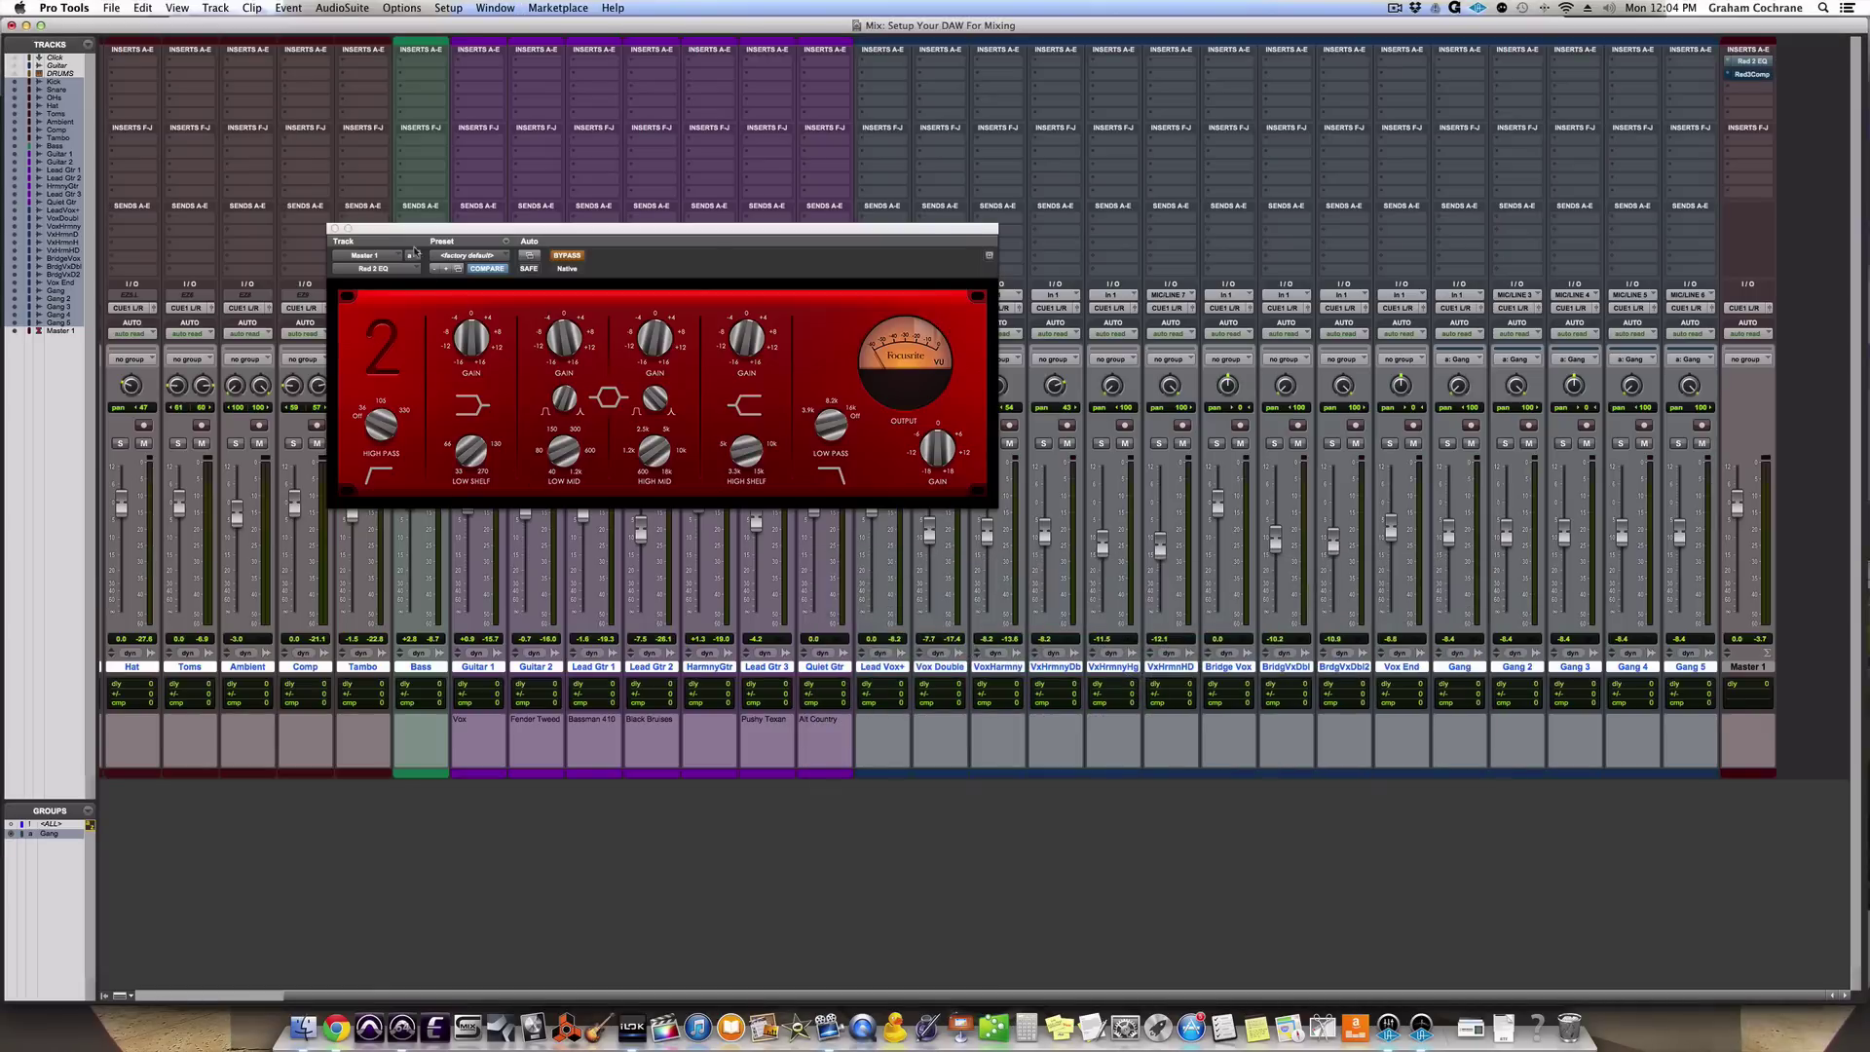
click(334, 228)
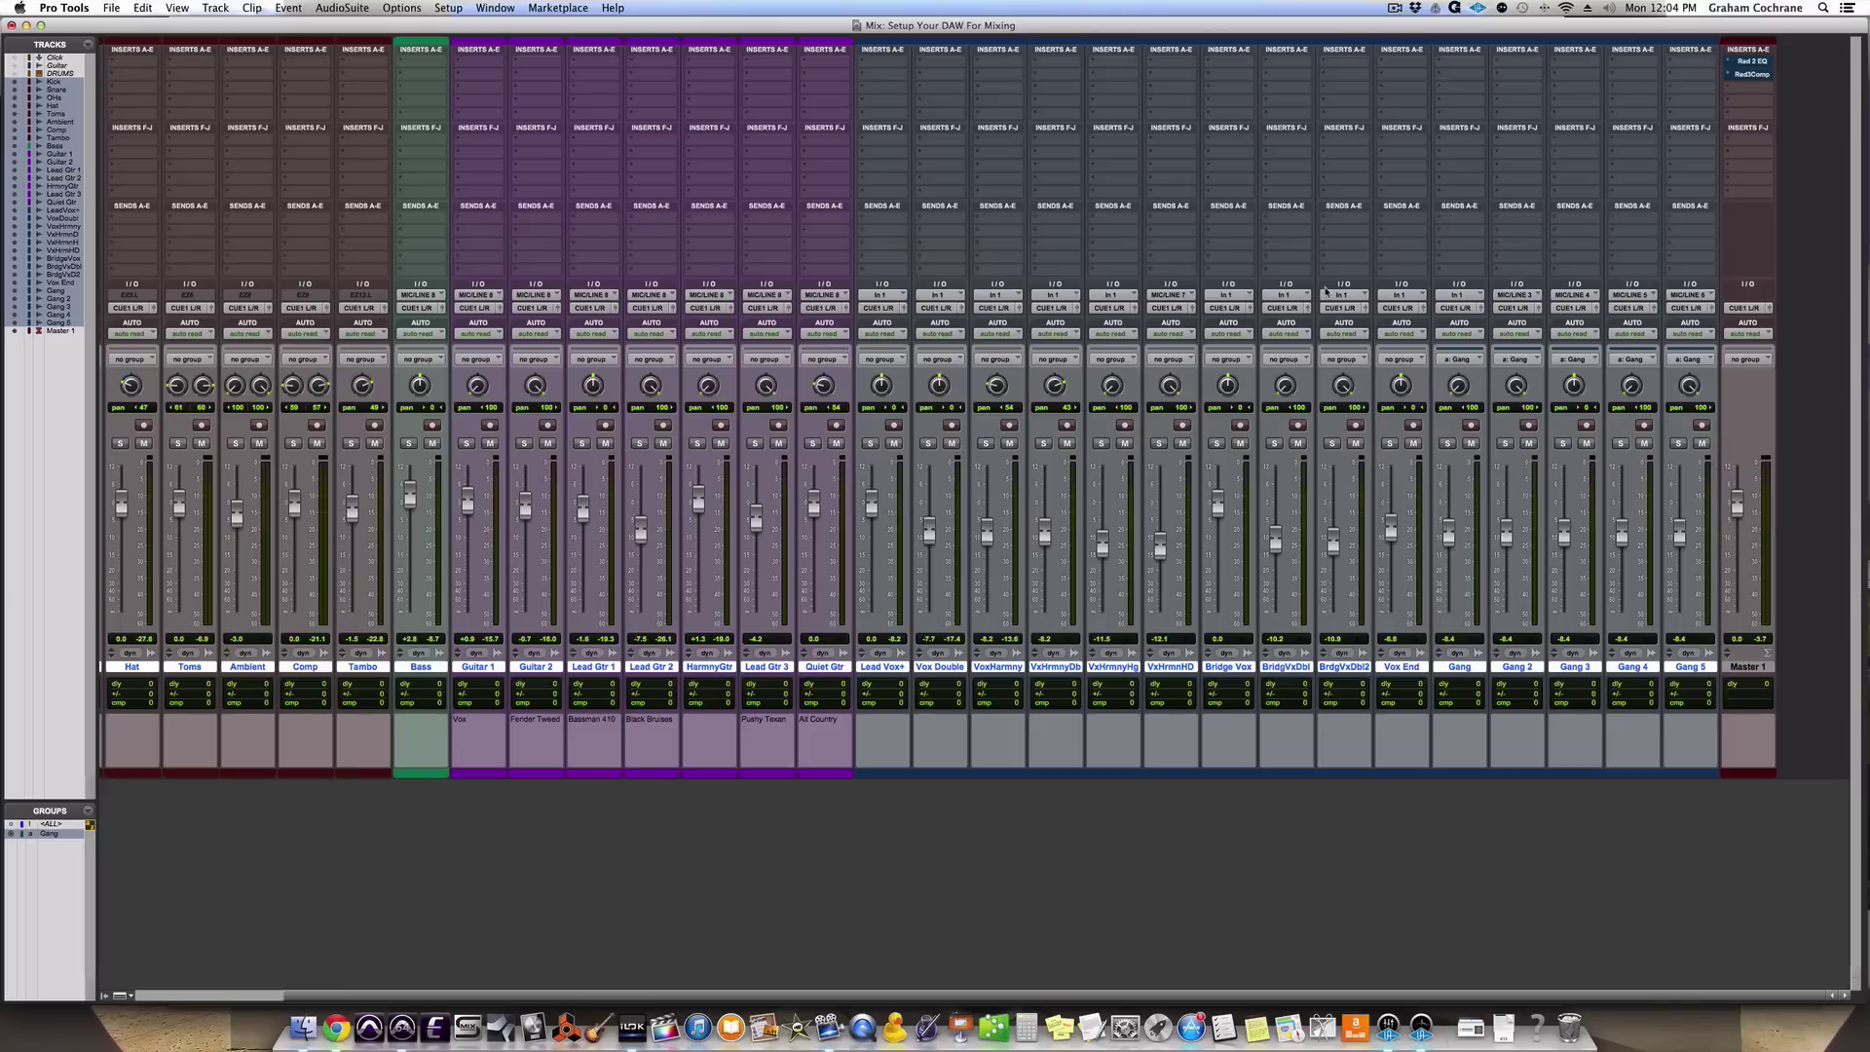
Look across the mixer's tracks, then open the Red 2 EQ insert on Master 1 and move its window higher over the channel strips.
scroll(1706, 160, left, 3)
scroll(1705, 159, right, 3)
scroll(908, 620, left, 5)
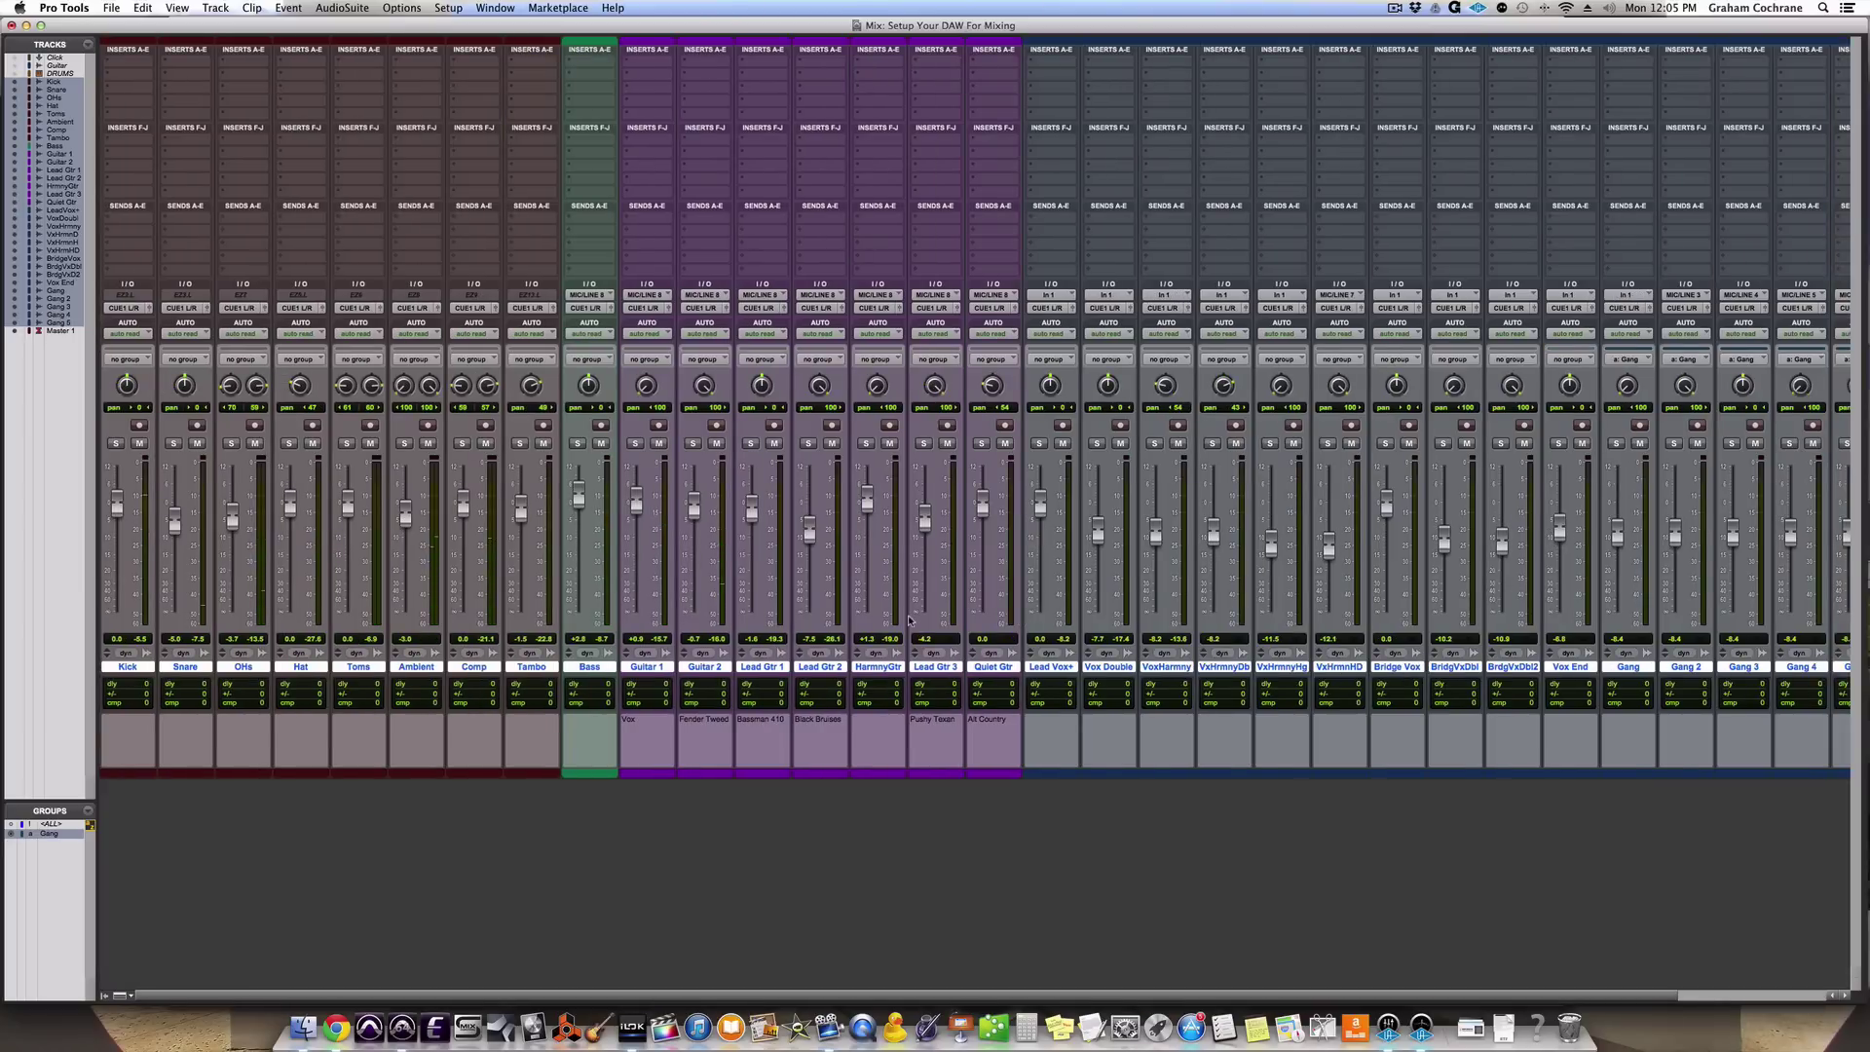
scroll(908, 616, right, 5)
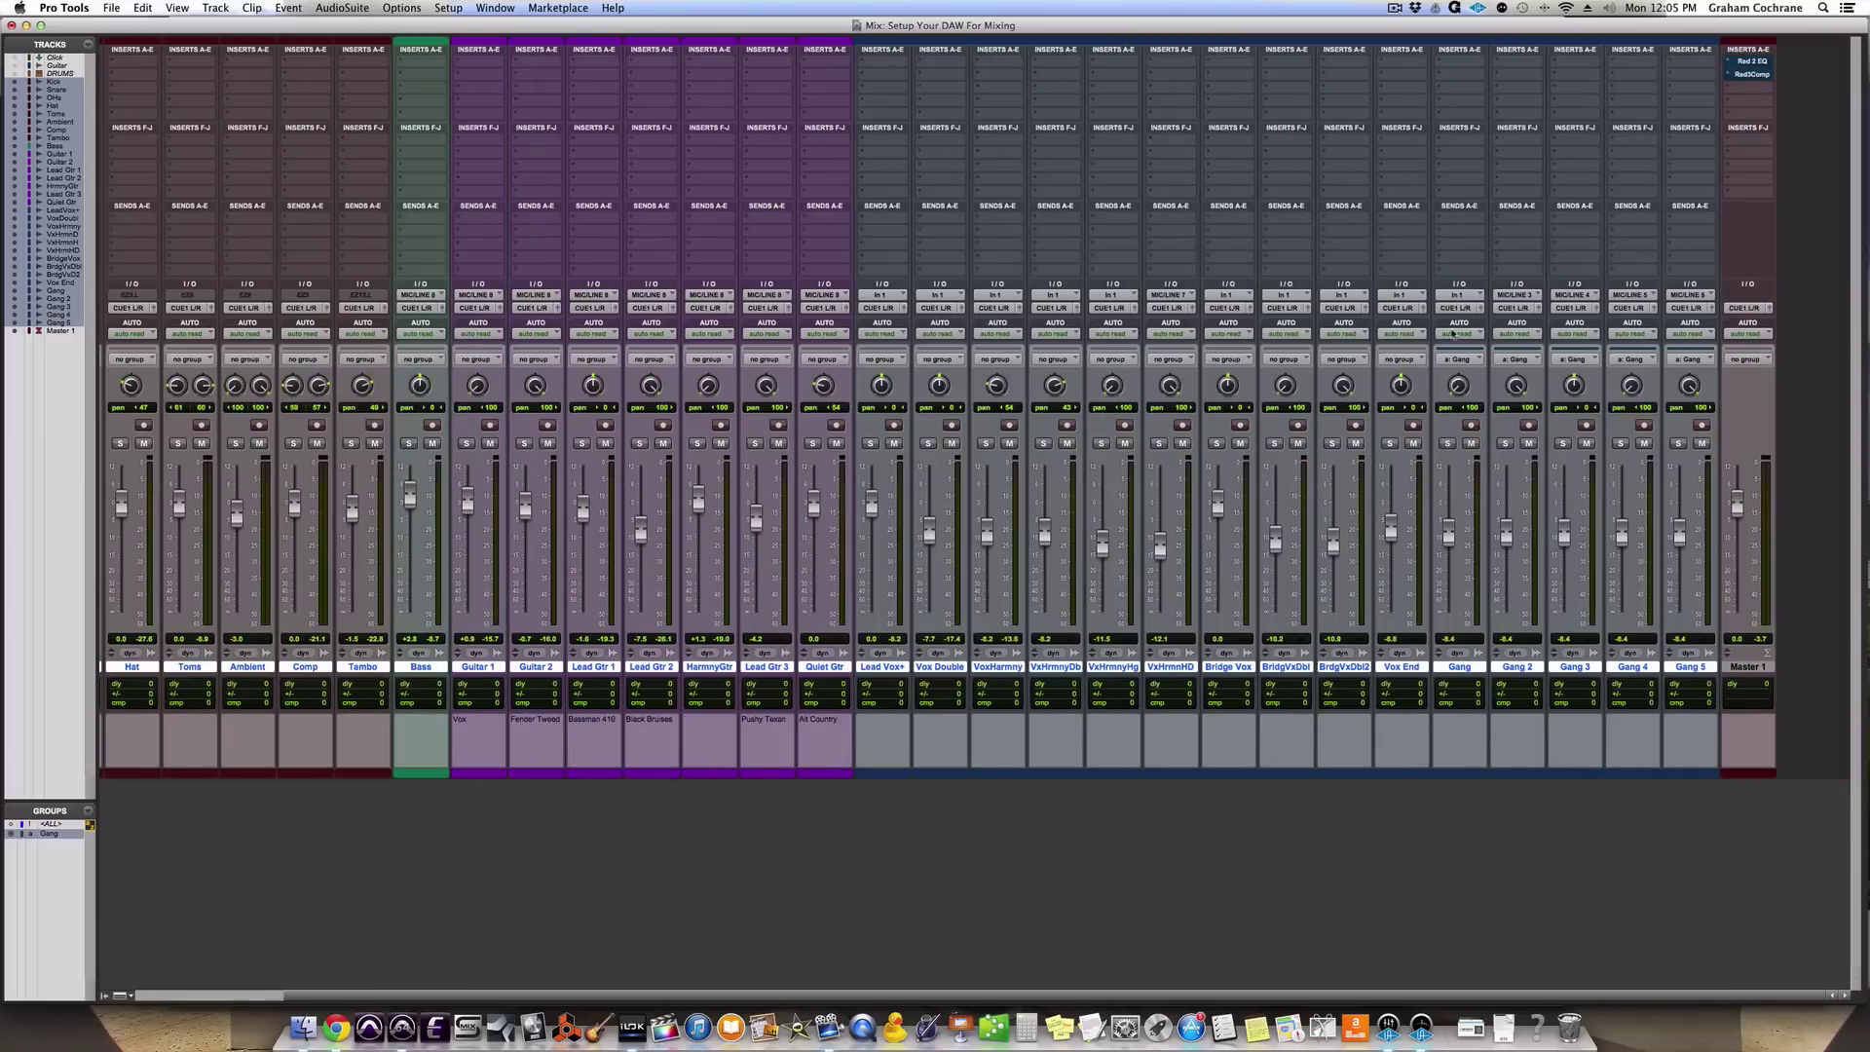
click(1753, 62)
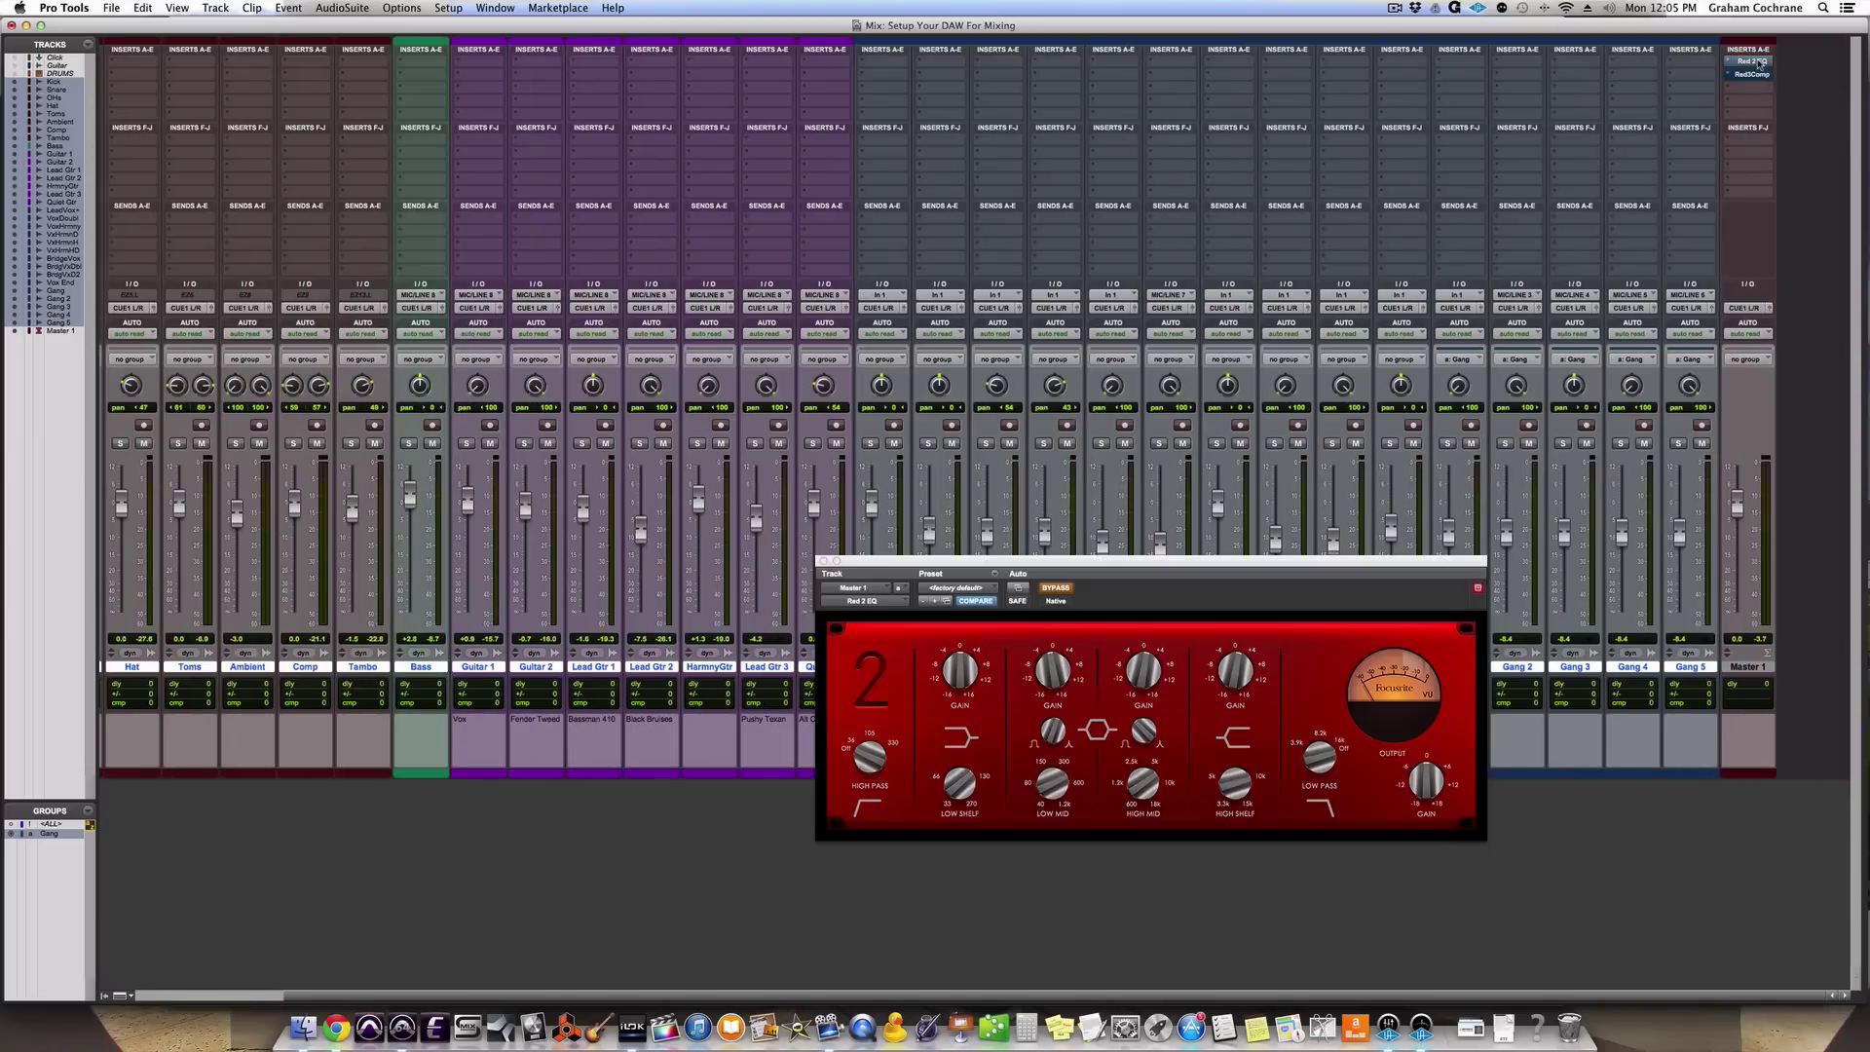
drag(1186, 566, 1181, 216)
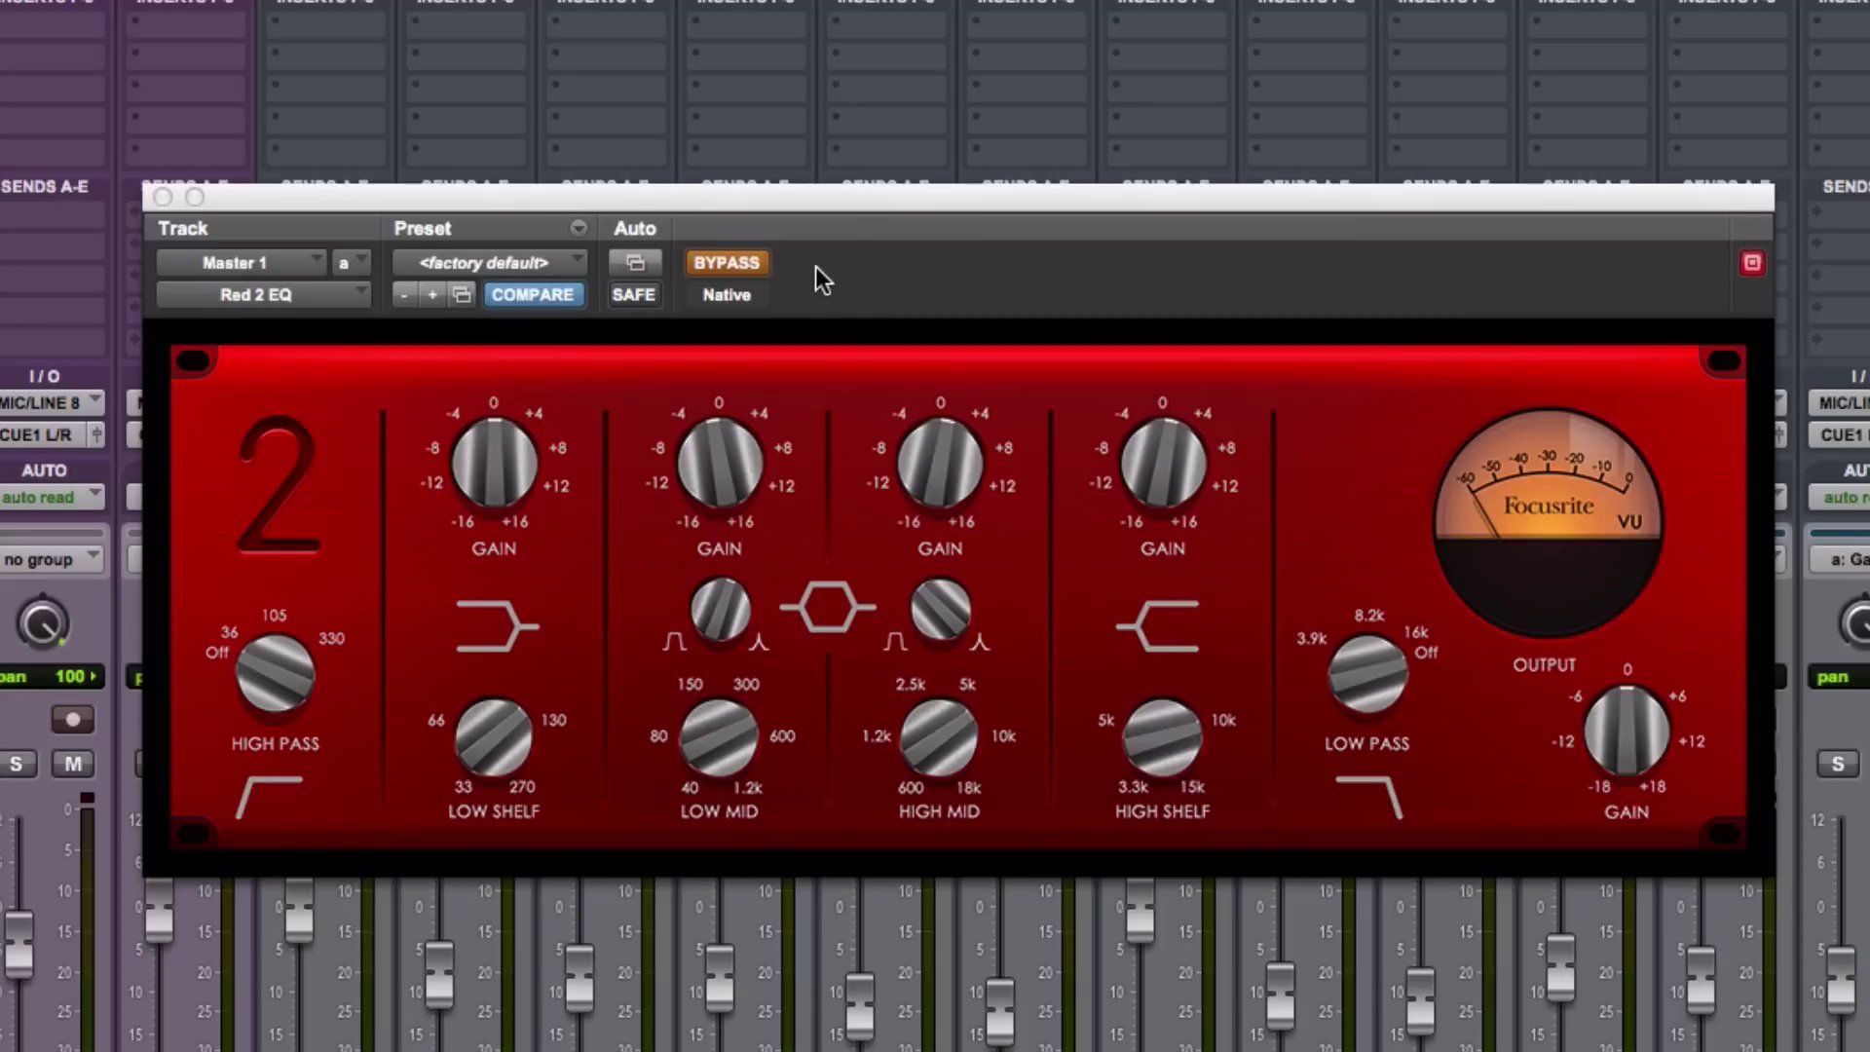
Toggle bypass of the Red 2 EQ on Master 1 to compare the mix with and without EQ.
click(746, 269)
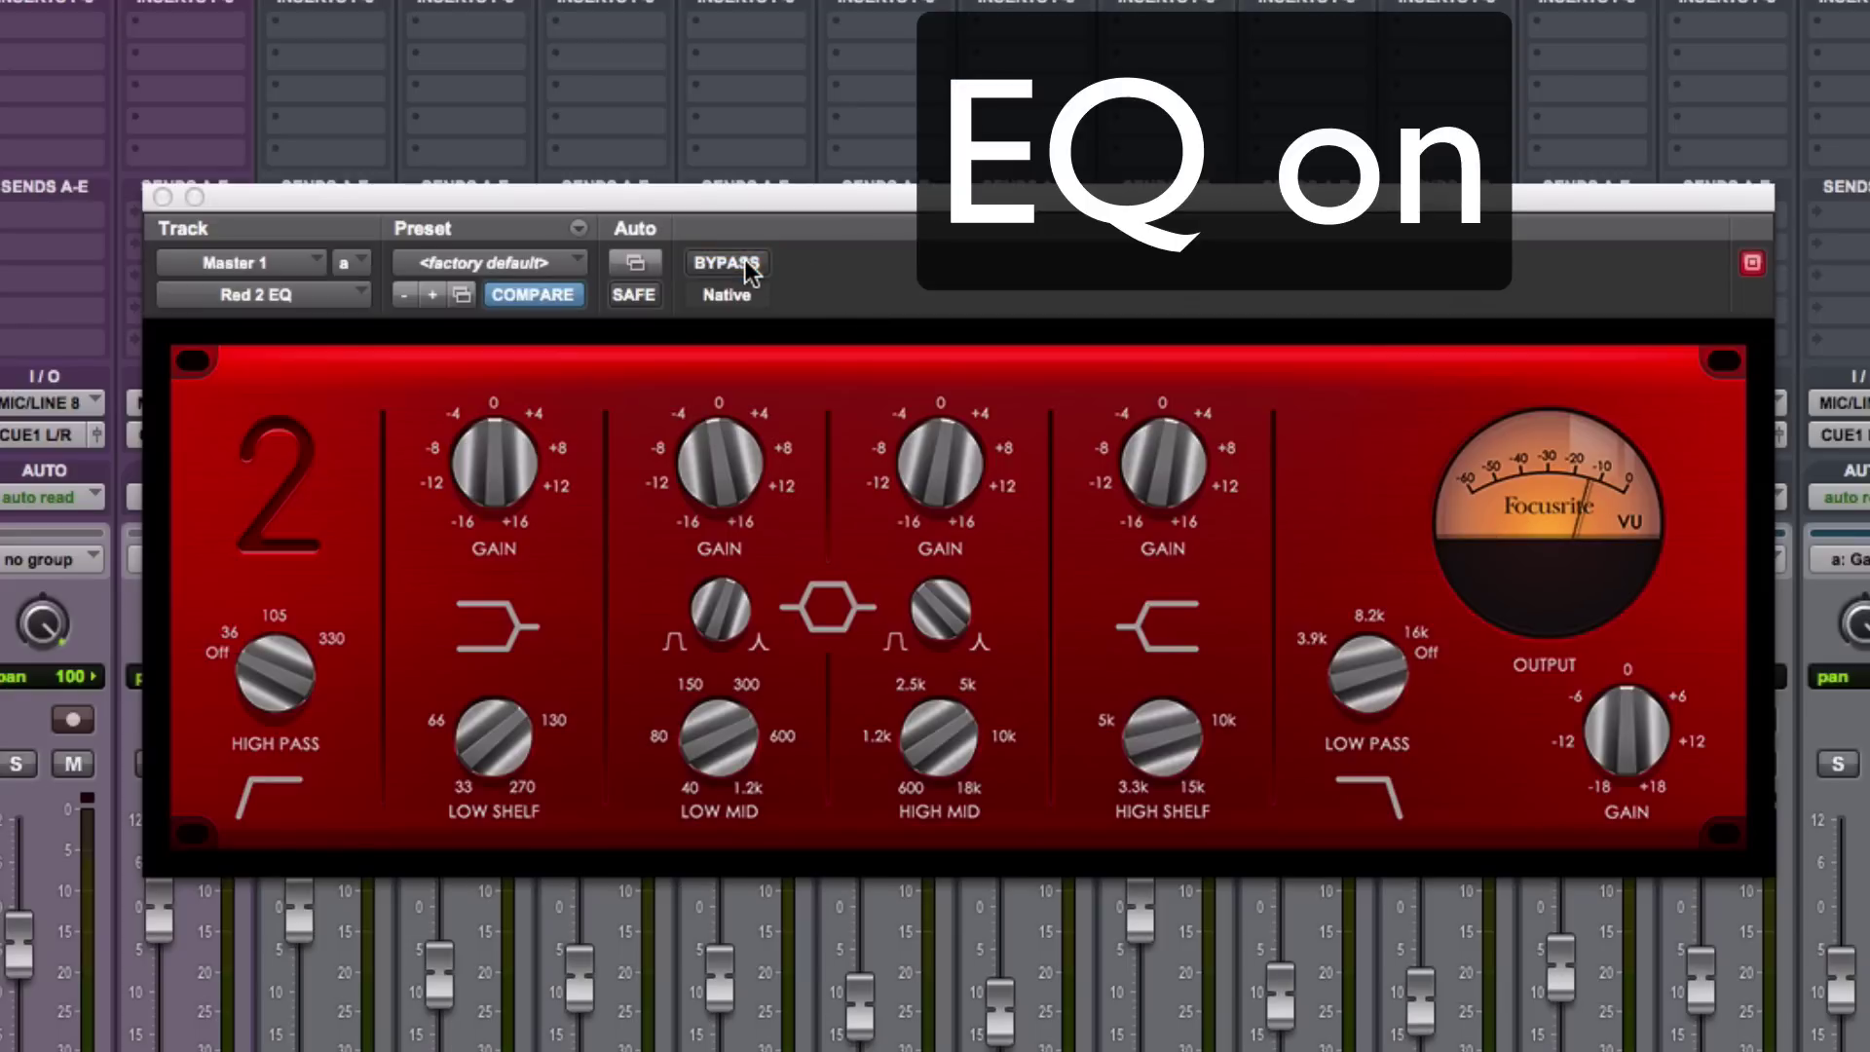
click(746, 270)
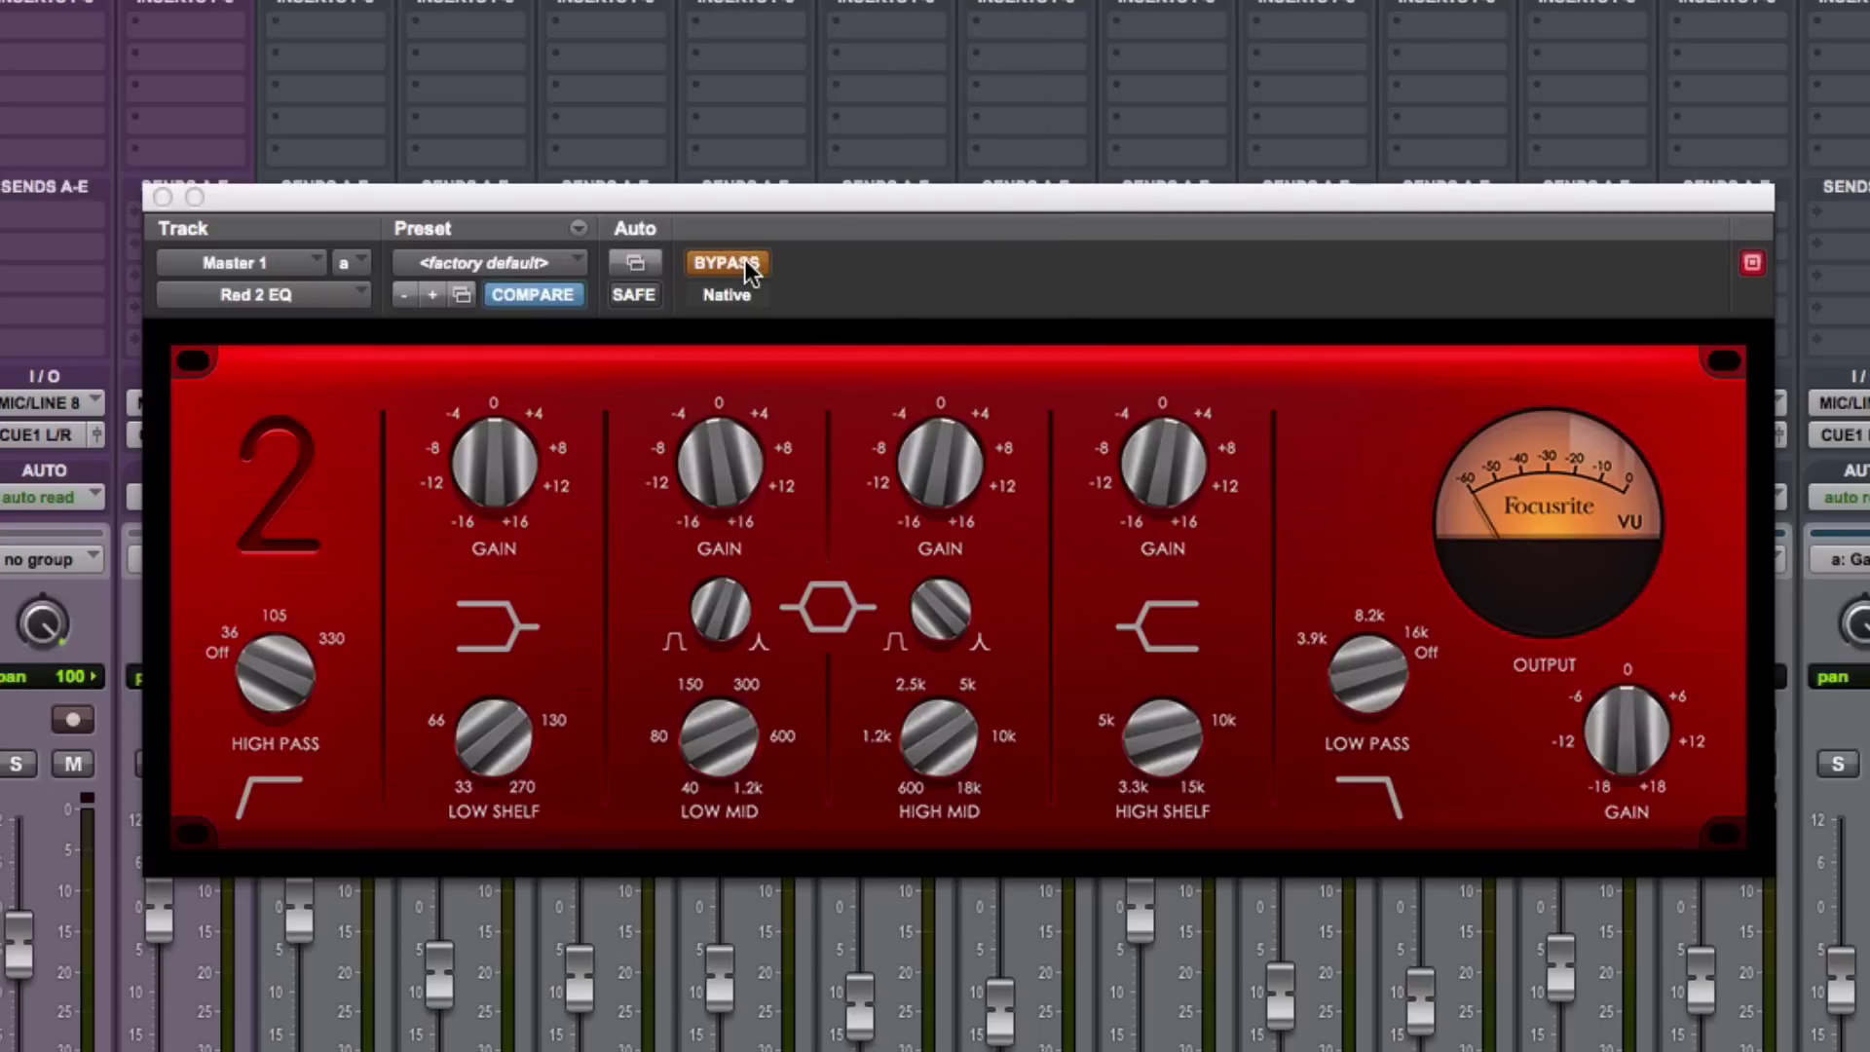
click(747, 264)
Visit the edit view briefly, return to the mixer, and compare the mix with the Red 2 EQ on and bypassed, ending with it active.
key(super+equal)
click(65, 146)
key(super+equal)
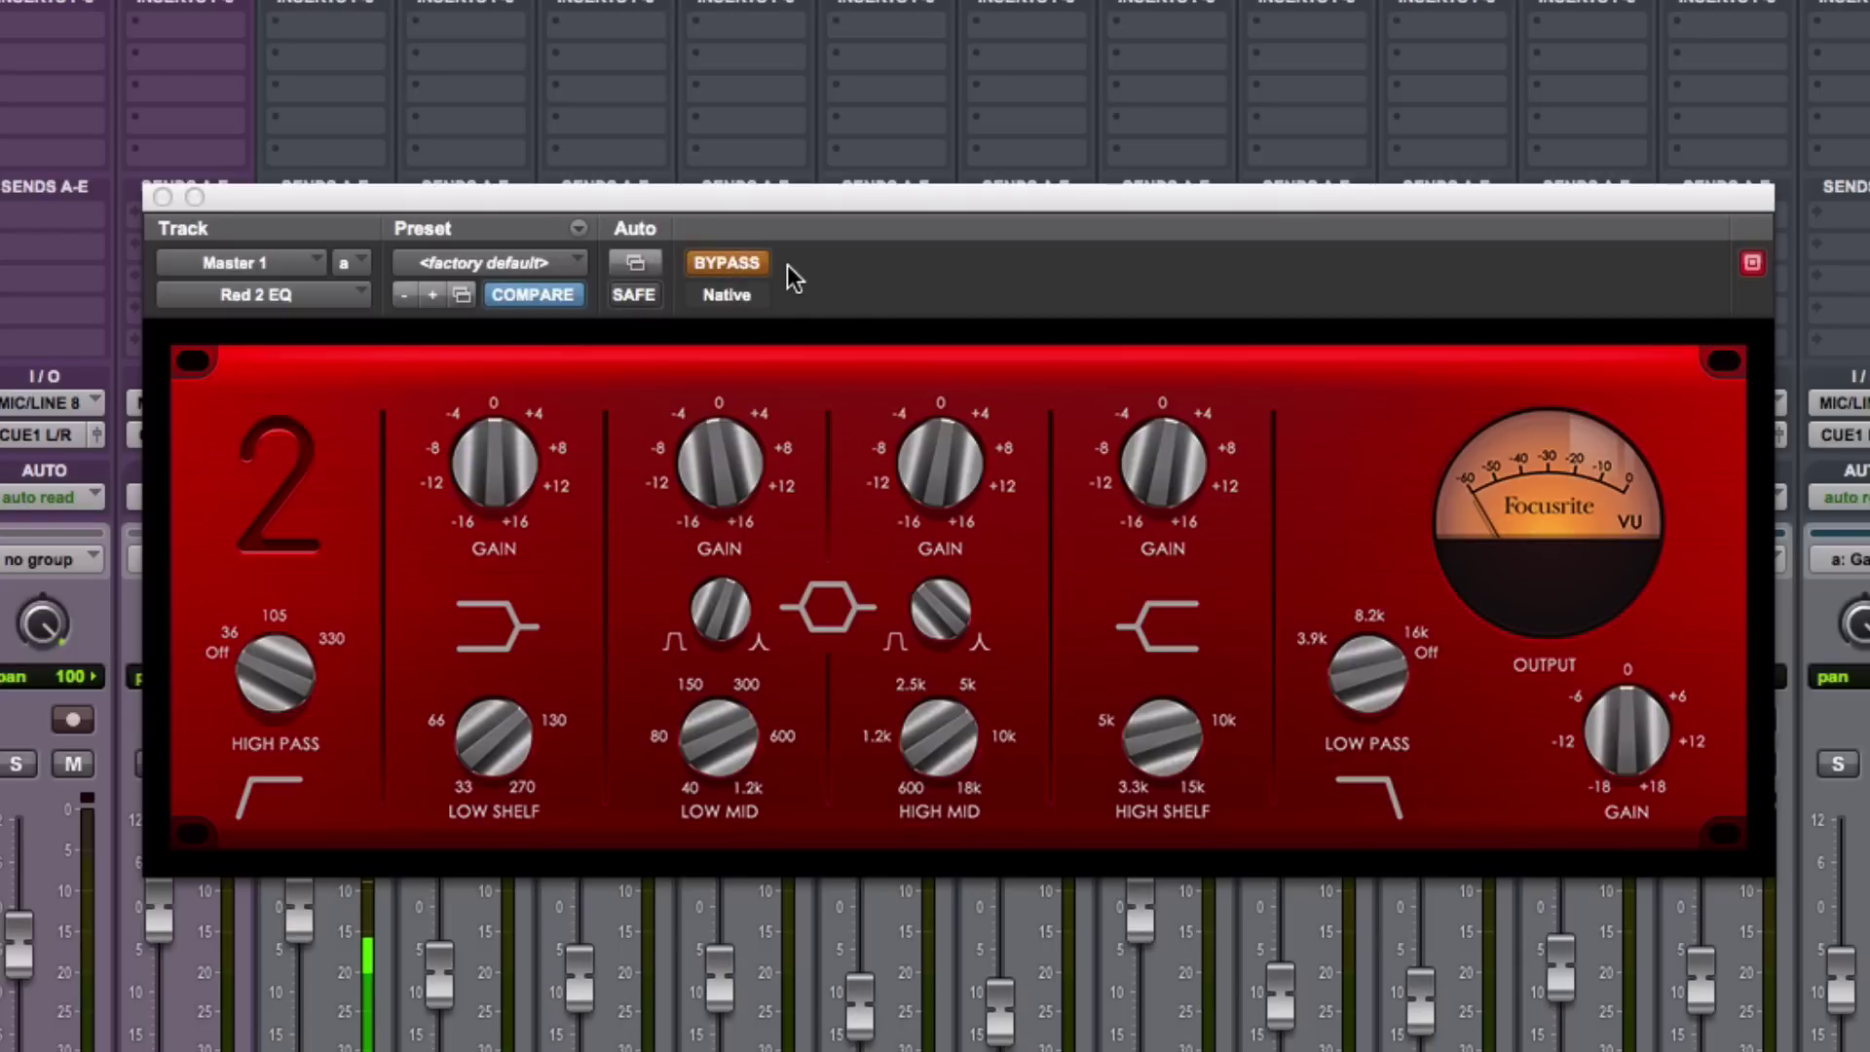
click(755, 265)
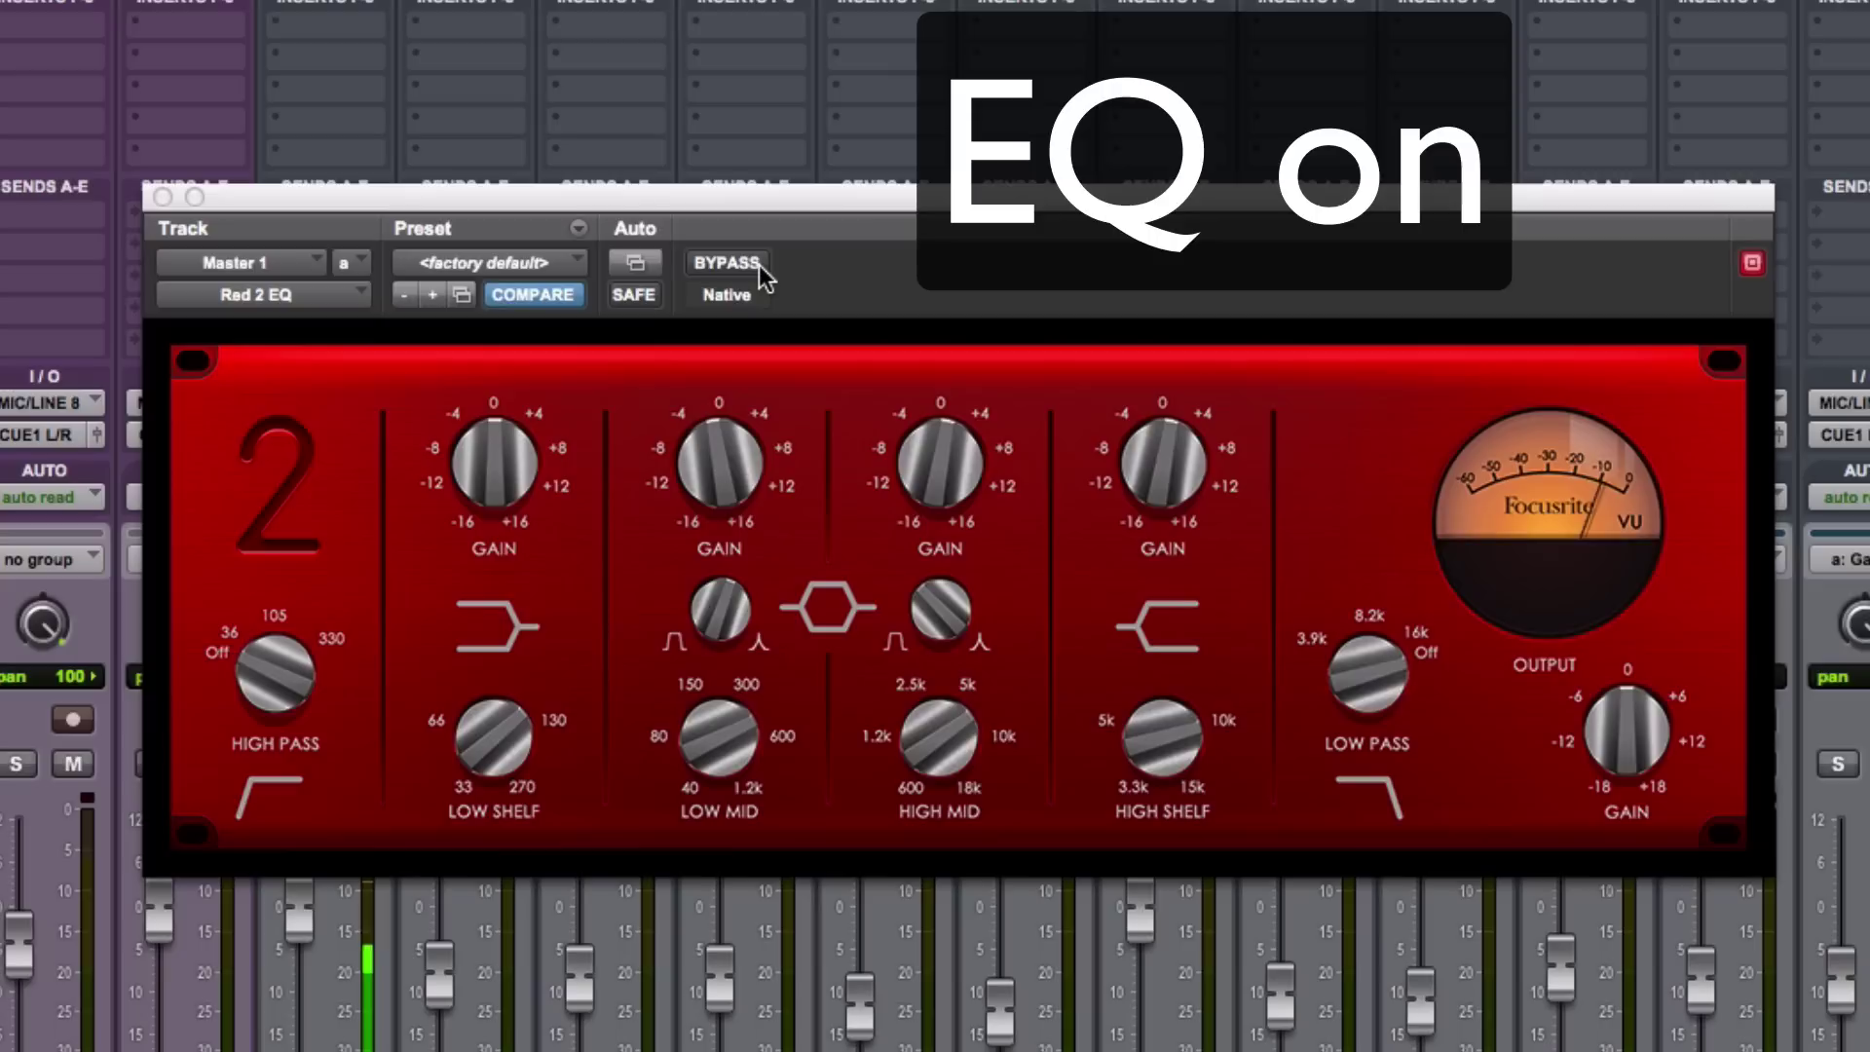
click(757, 264)
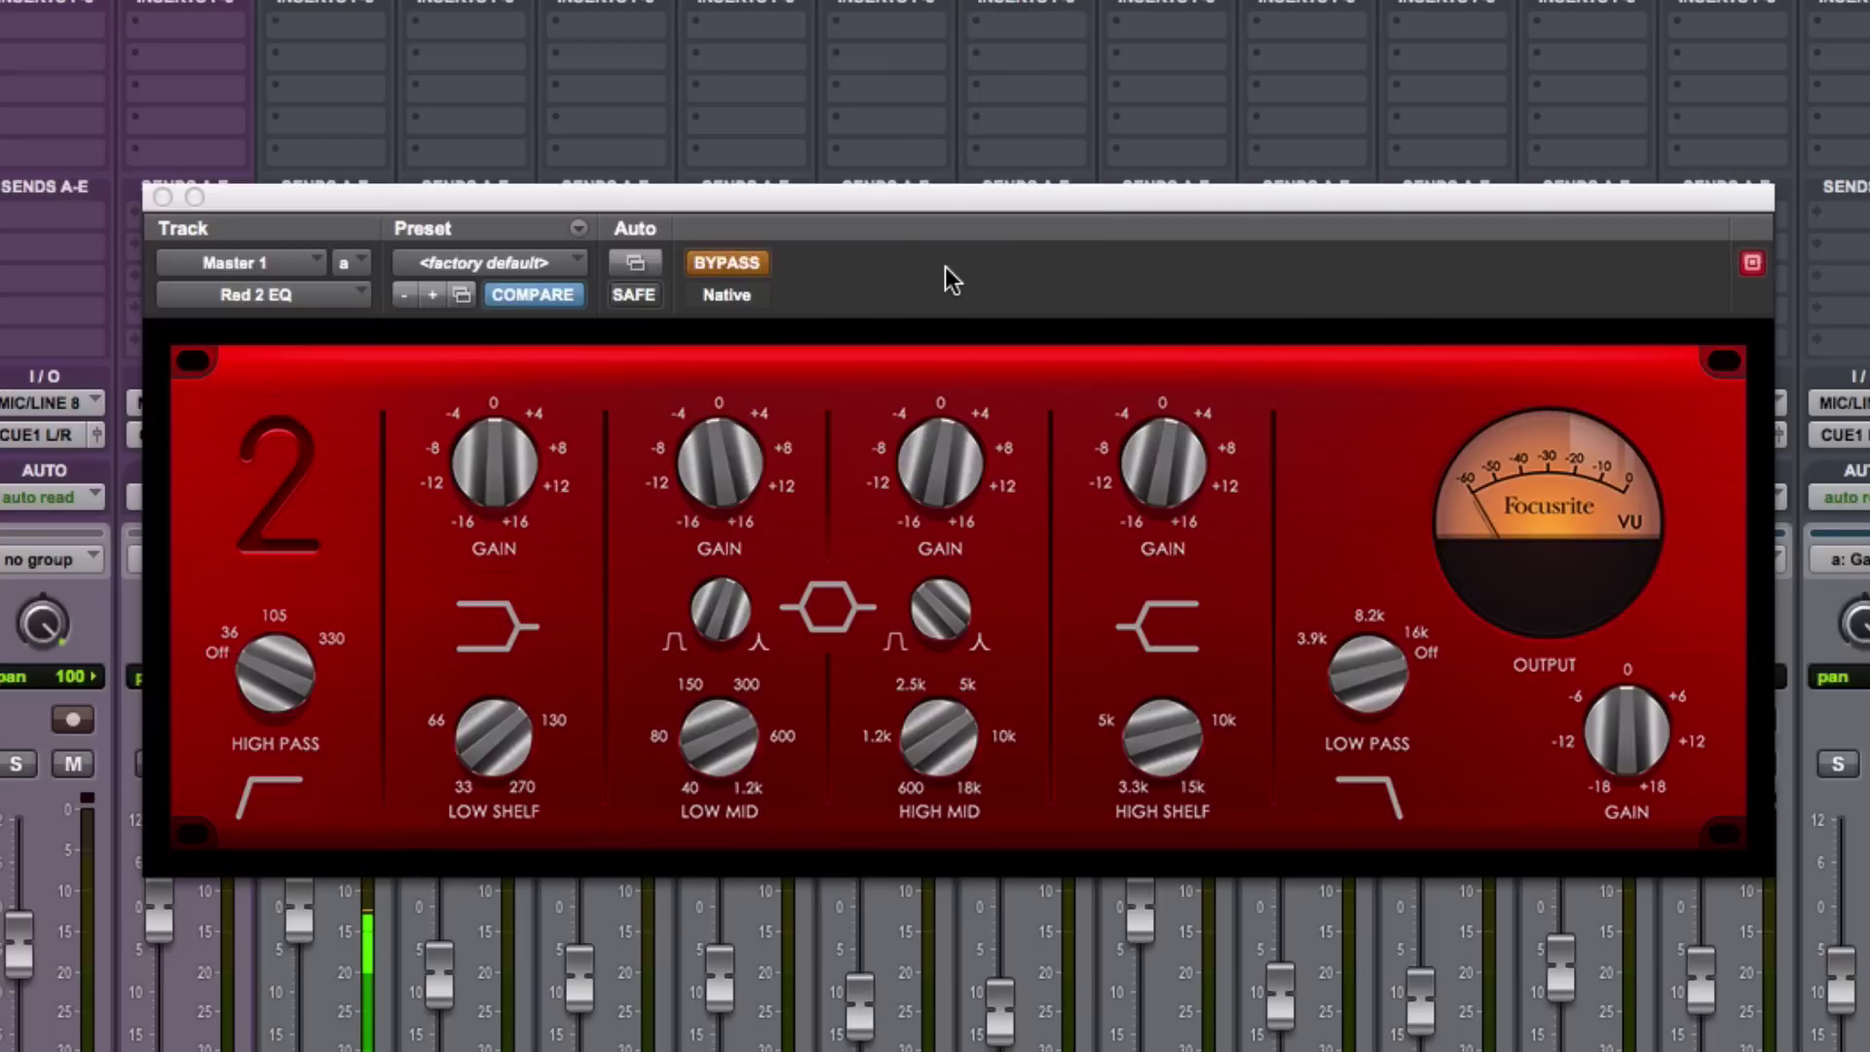
click(742, 264)
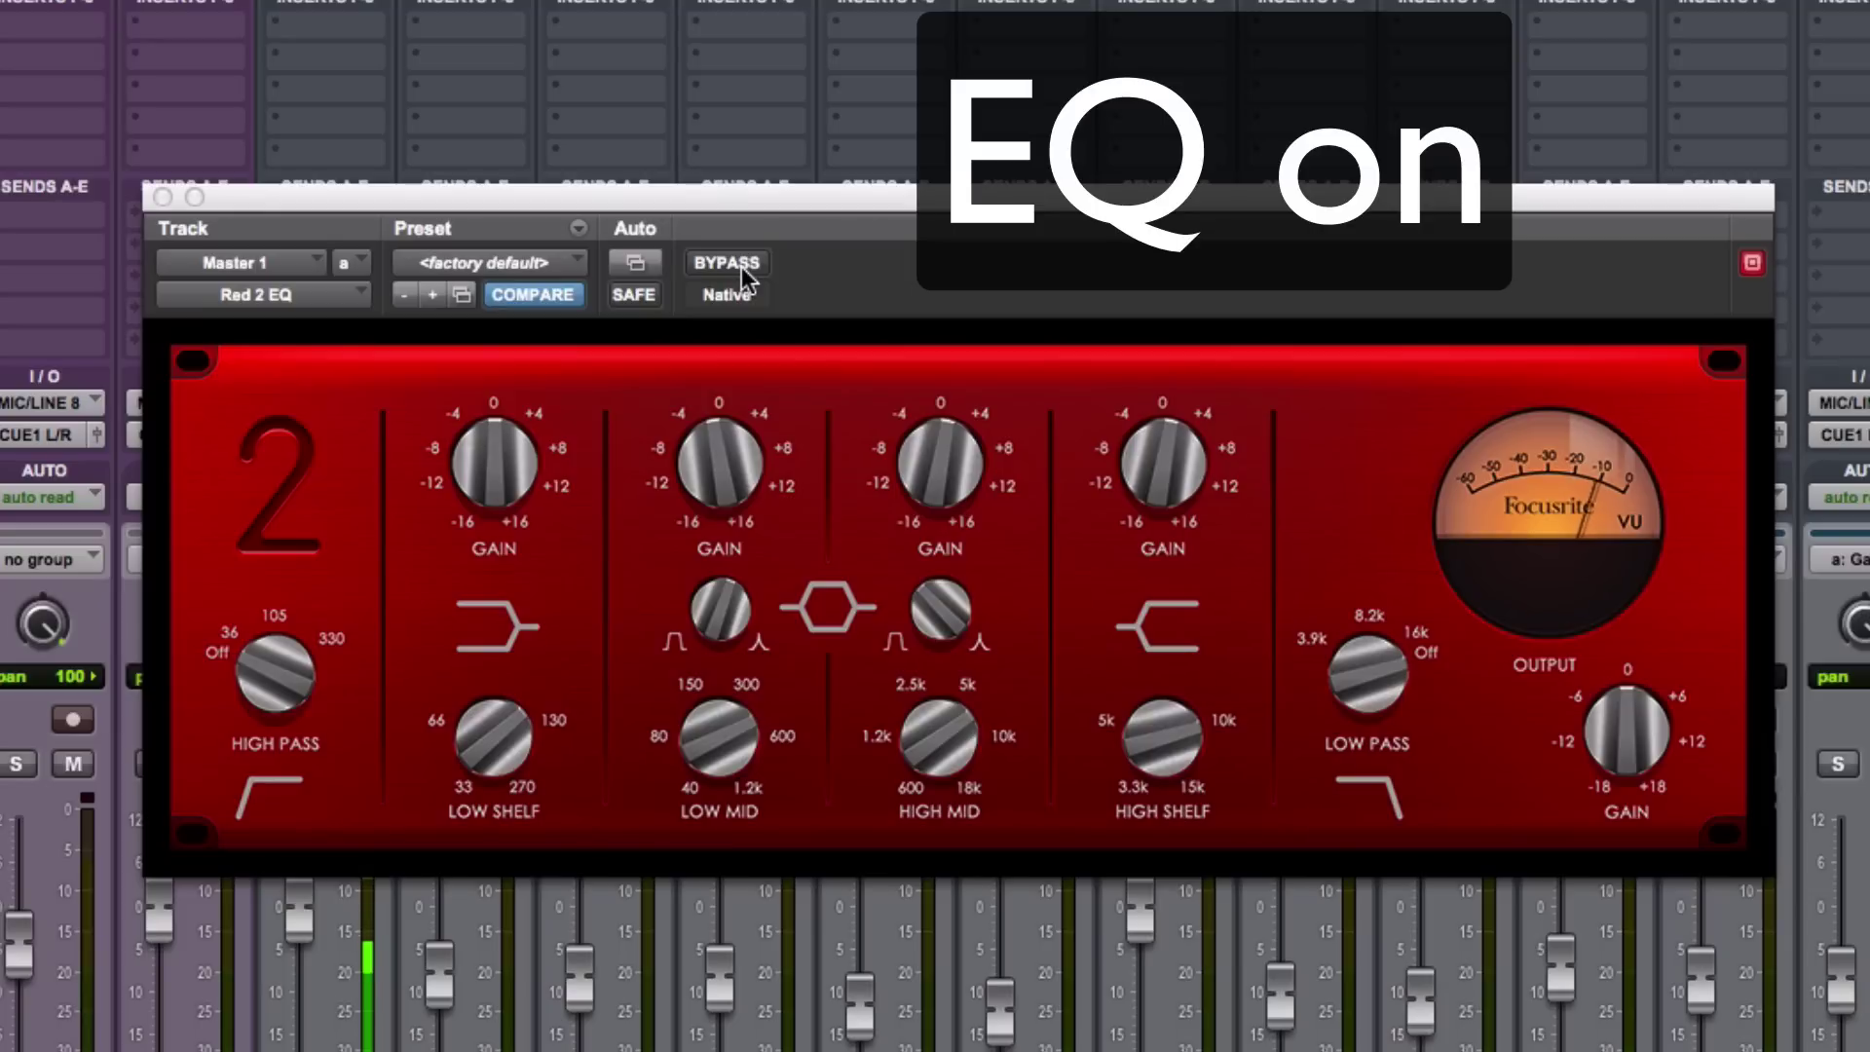
click(741, 265)
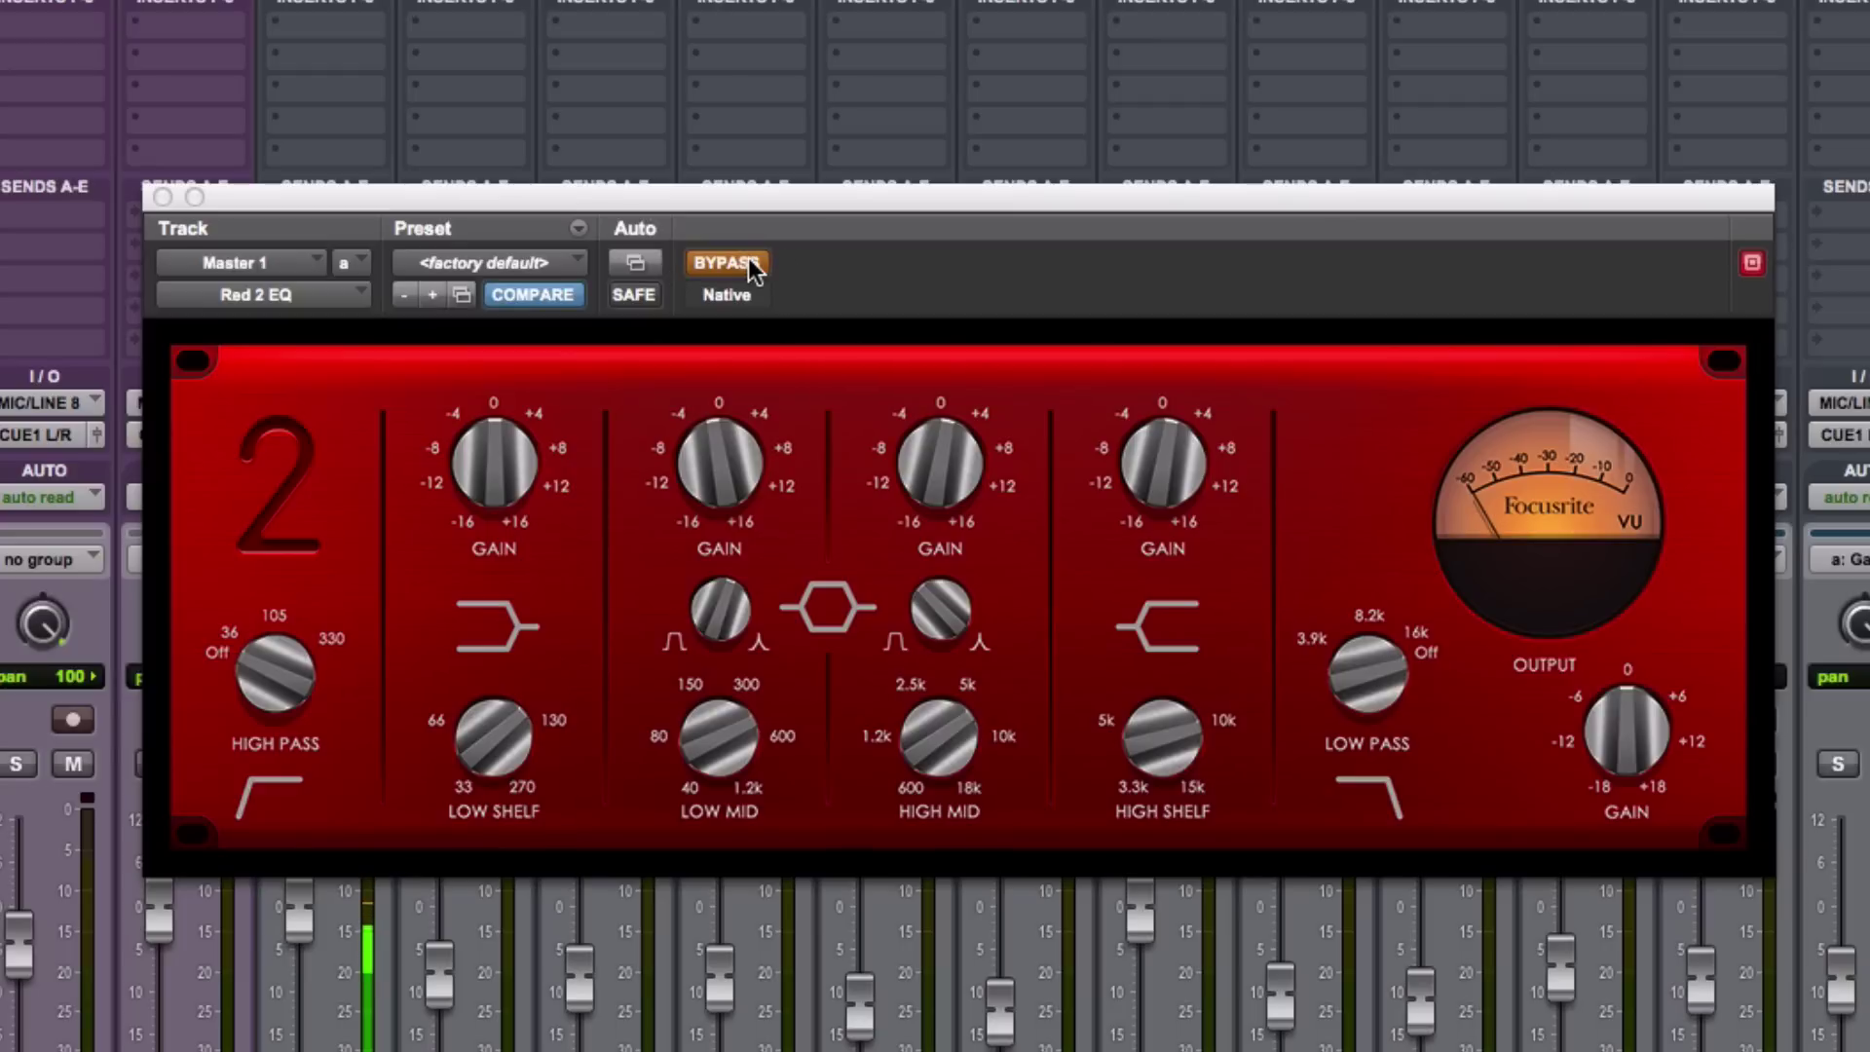
click(752, 269)
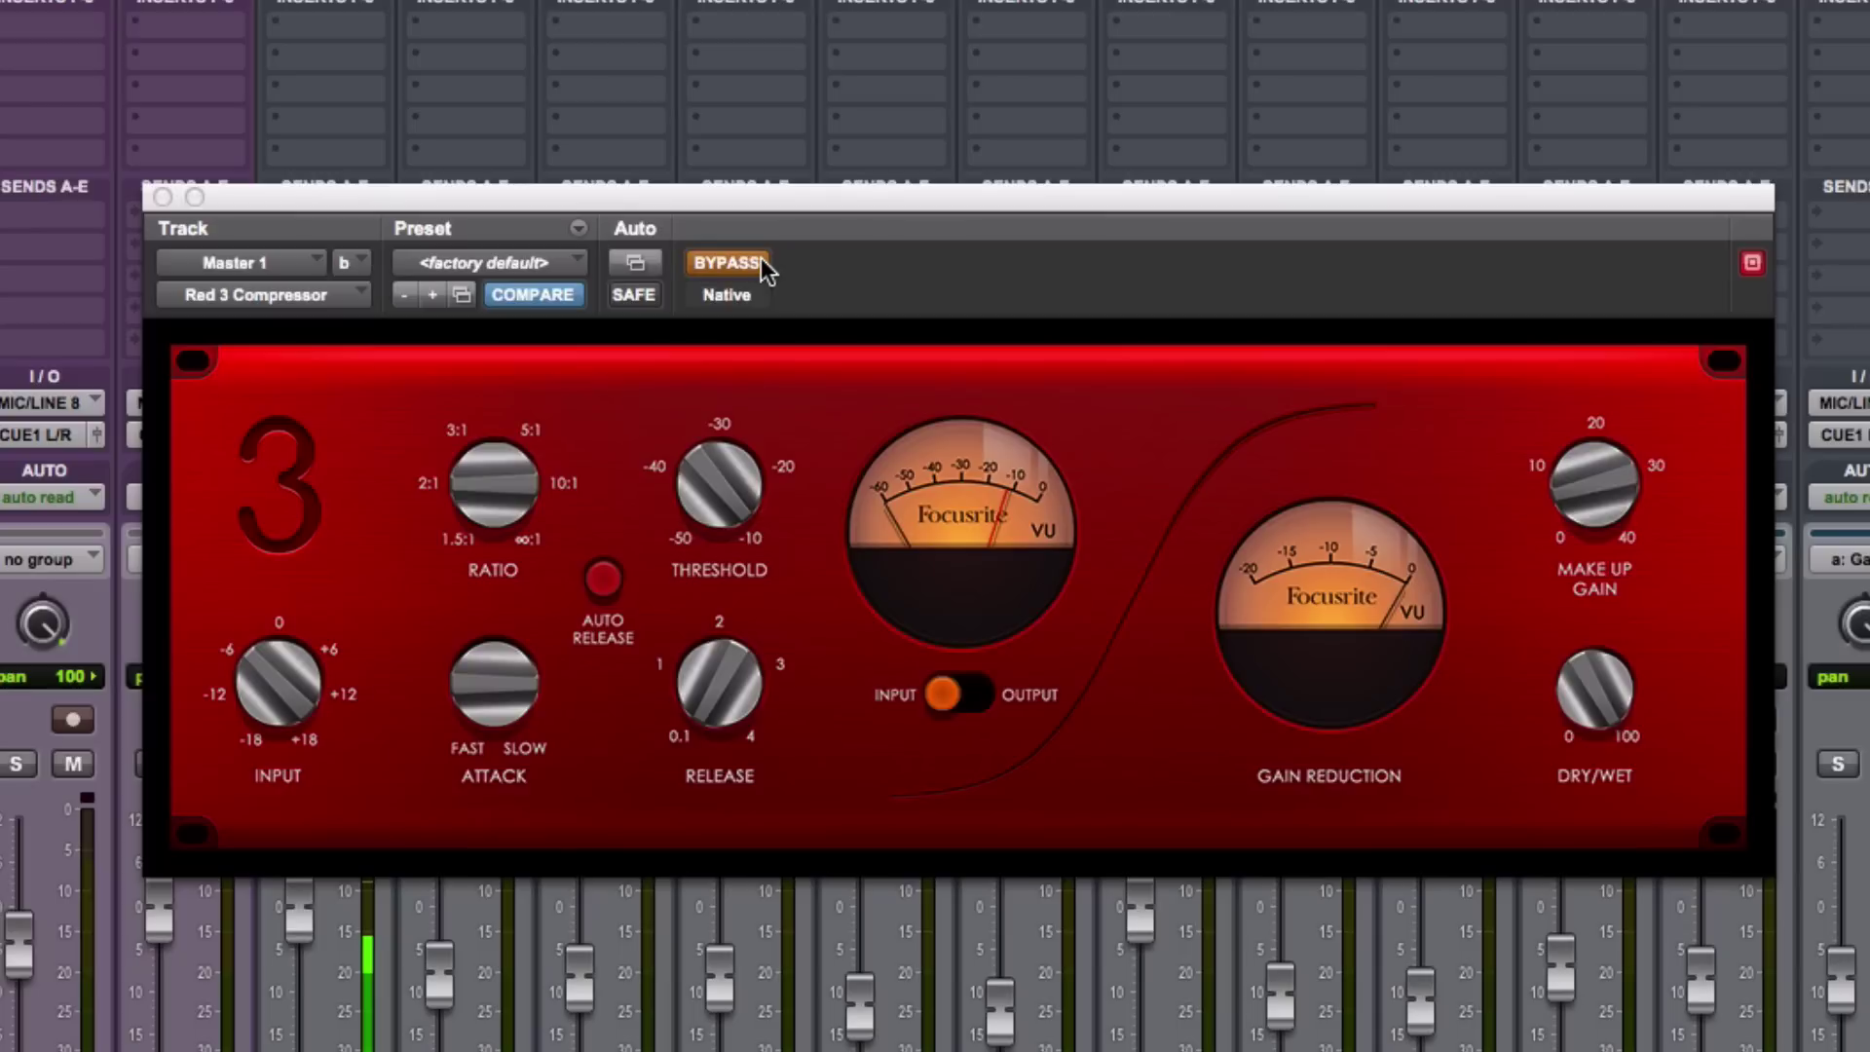
Compare the mix with the Red 3 Compressor on Master 1 active and bypassed, ending with the compression on.
click(727, 263)
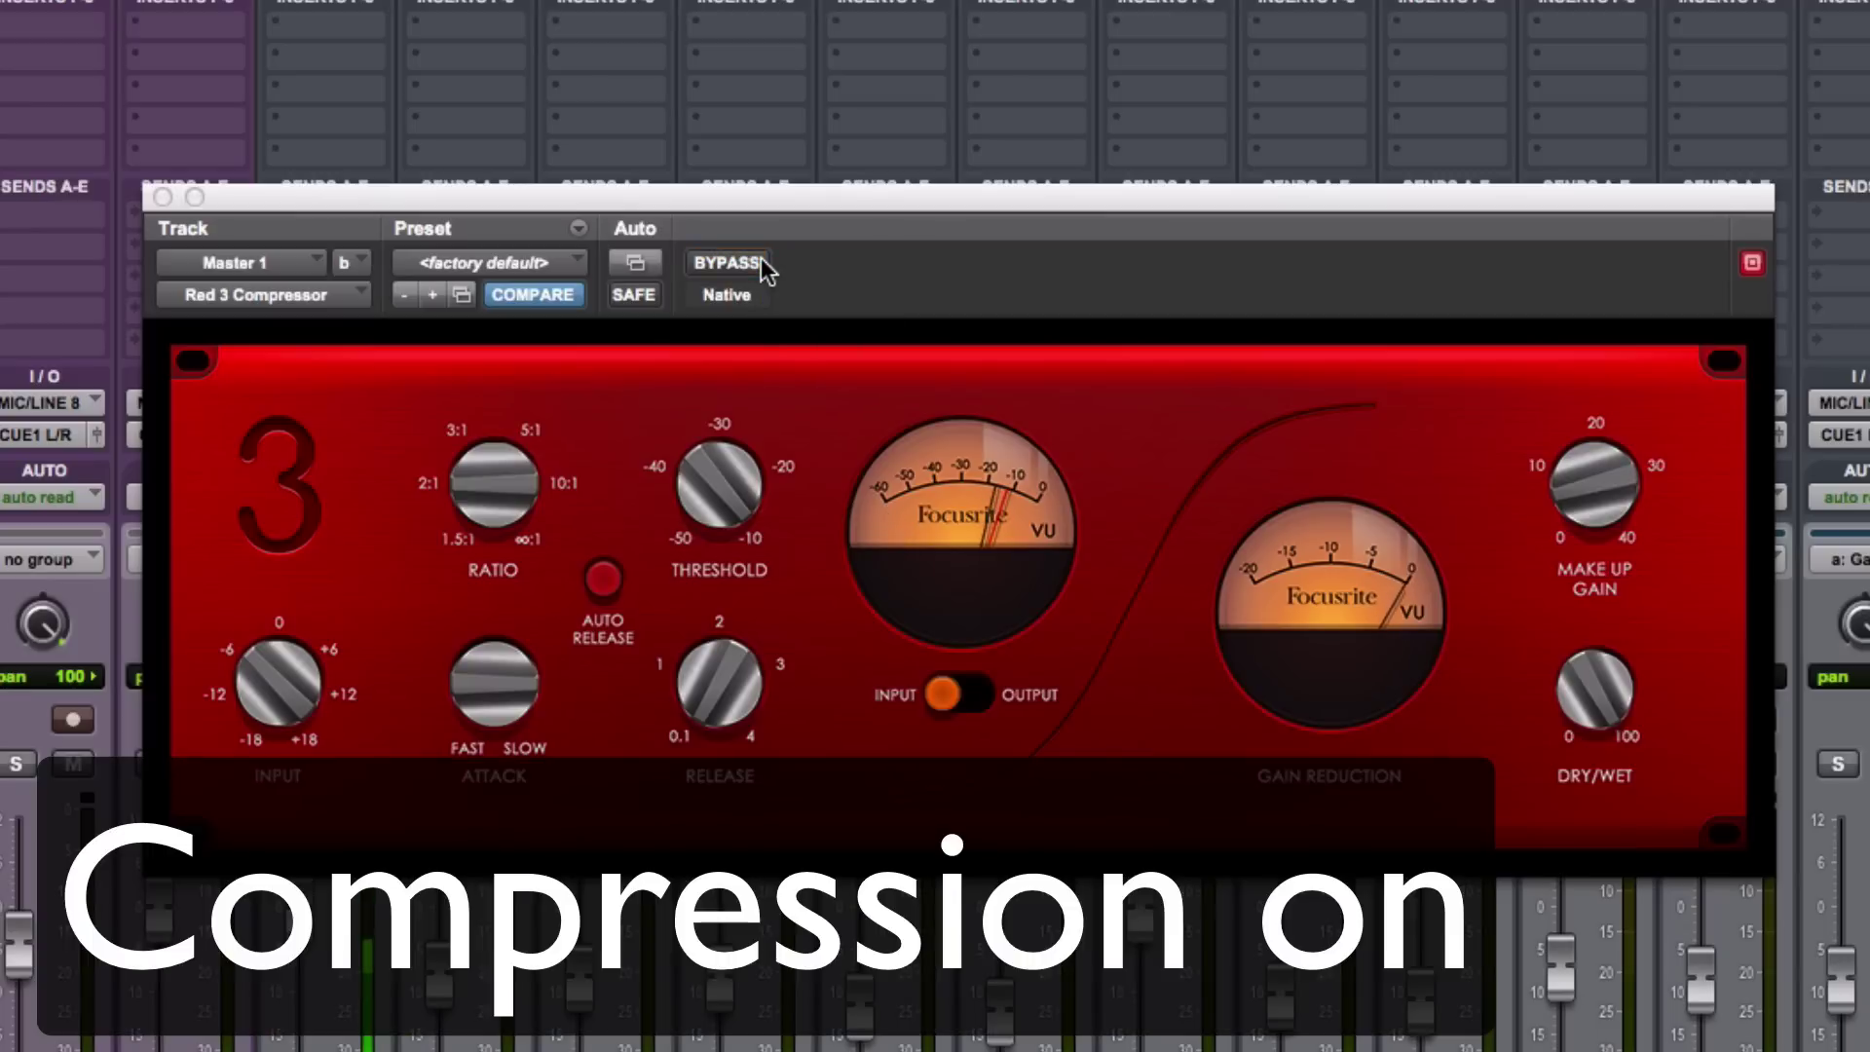
click(761, 257)
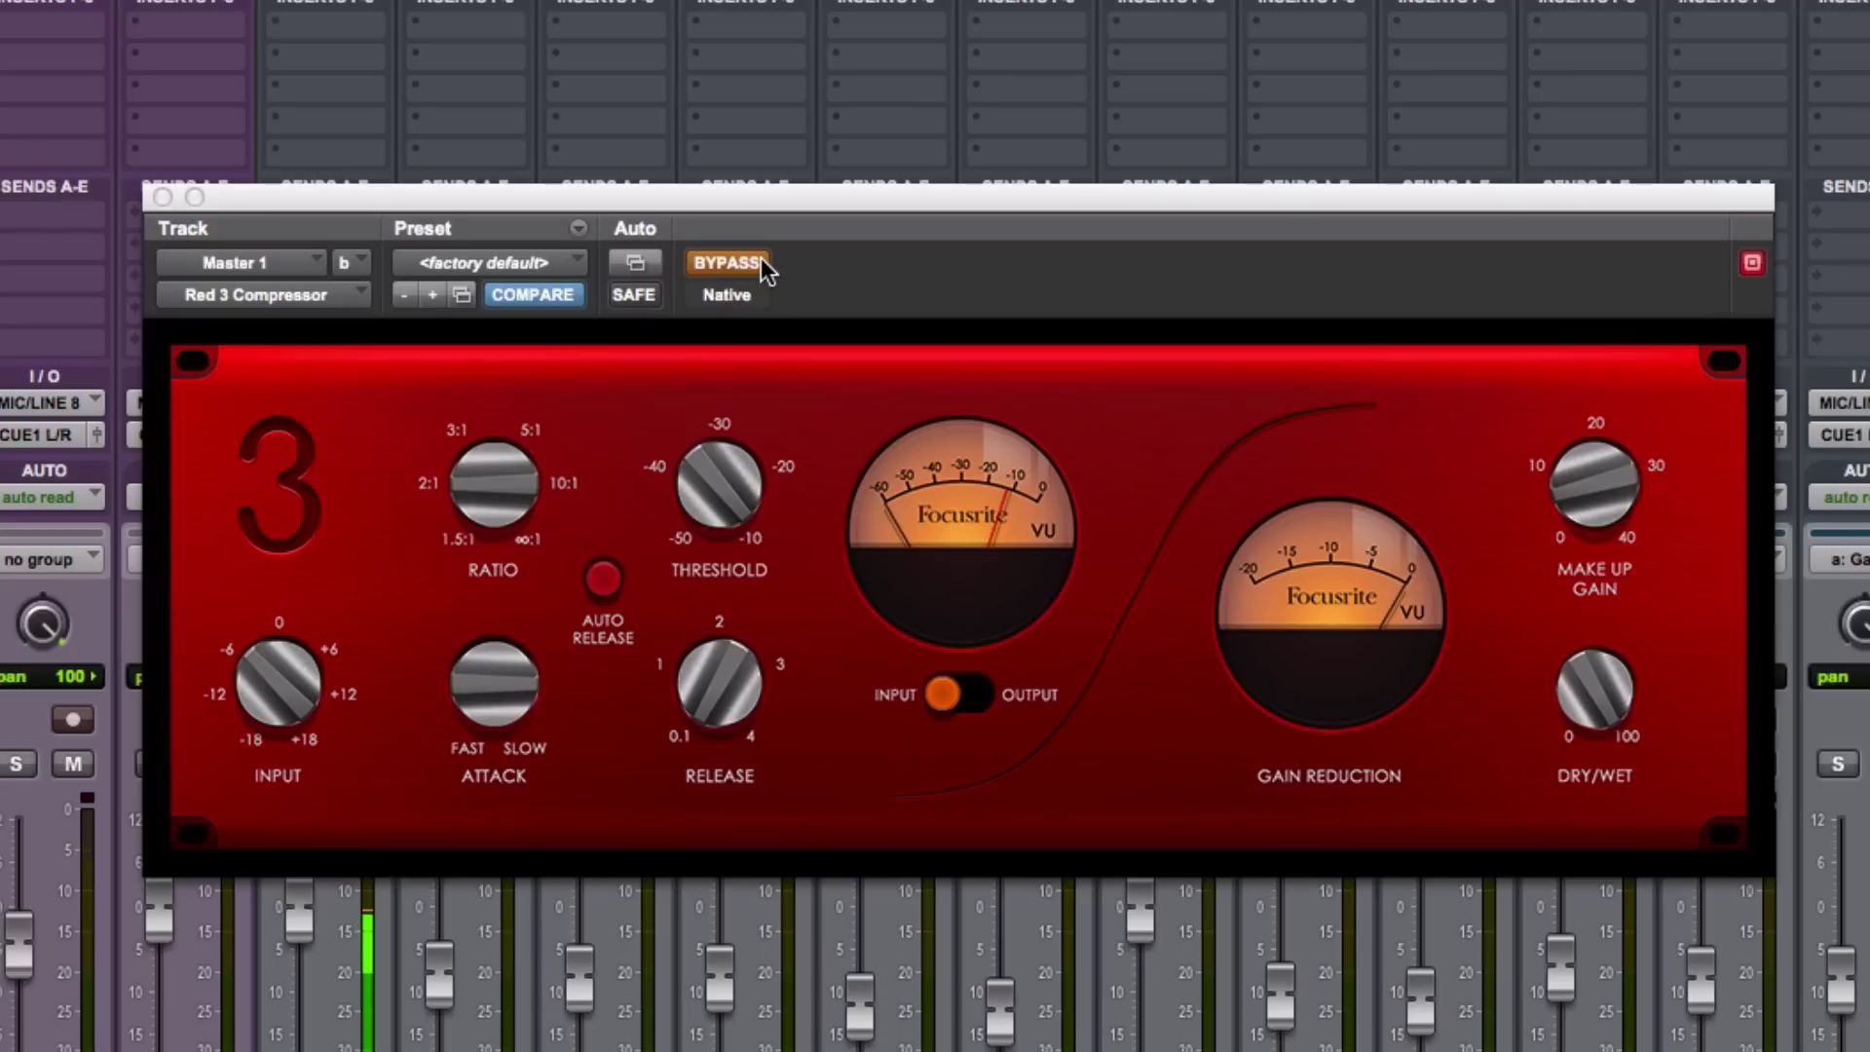
click(761, 257)
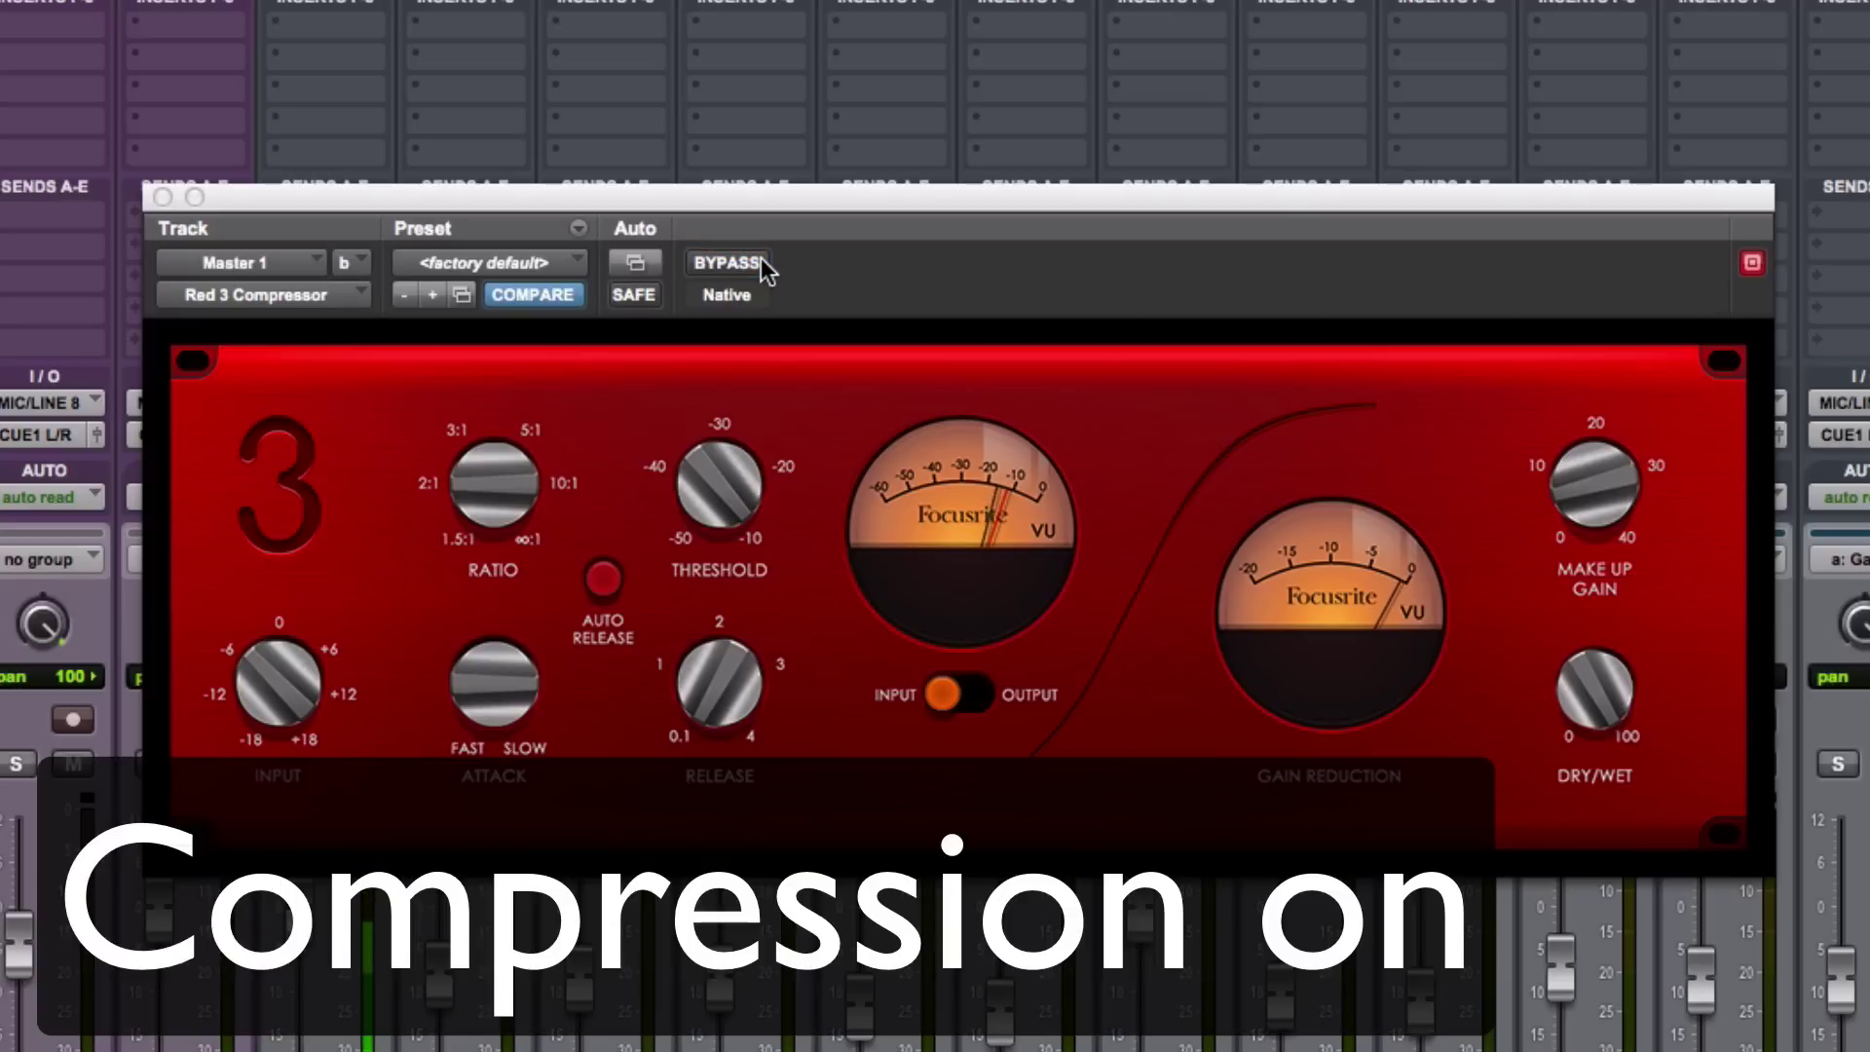
click(761, 262)
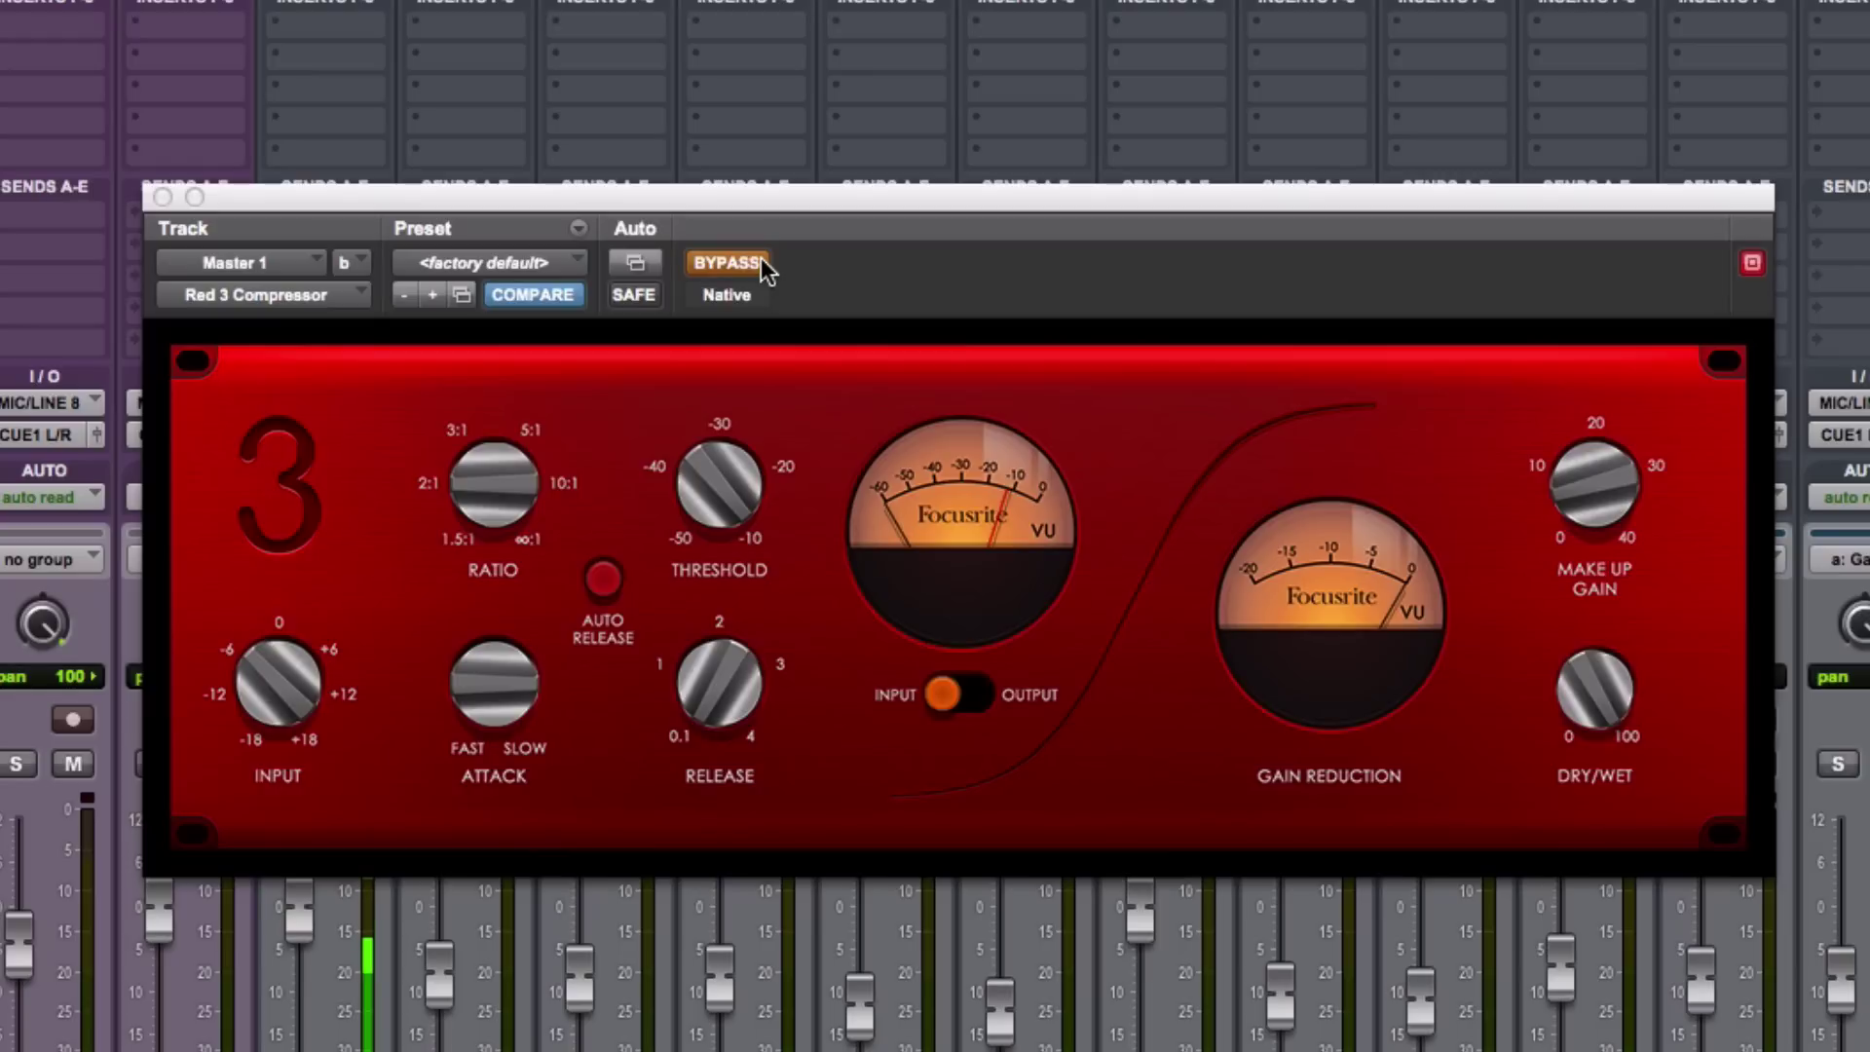
click(759, 261)
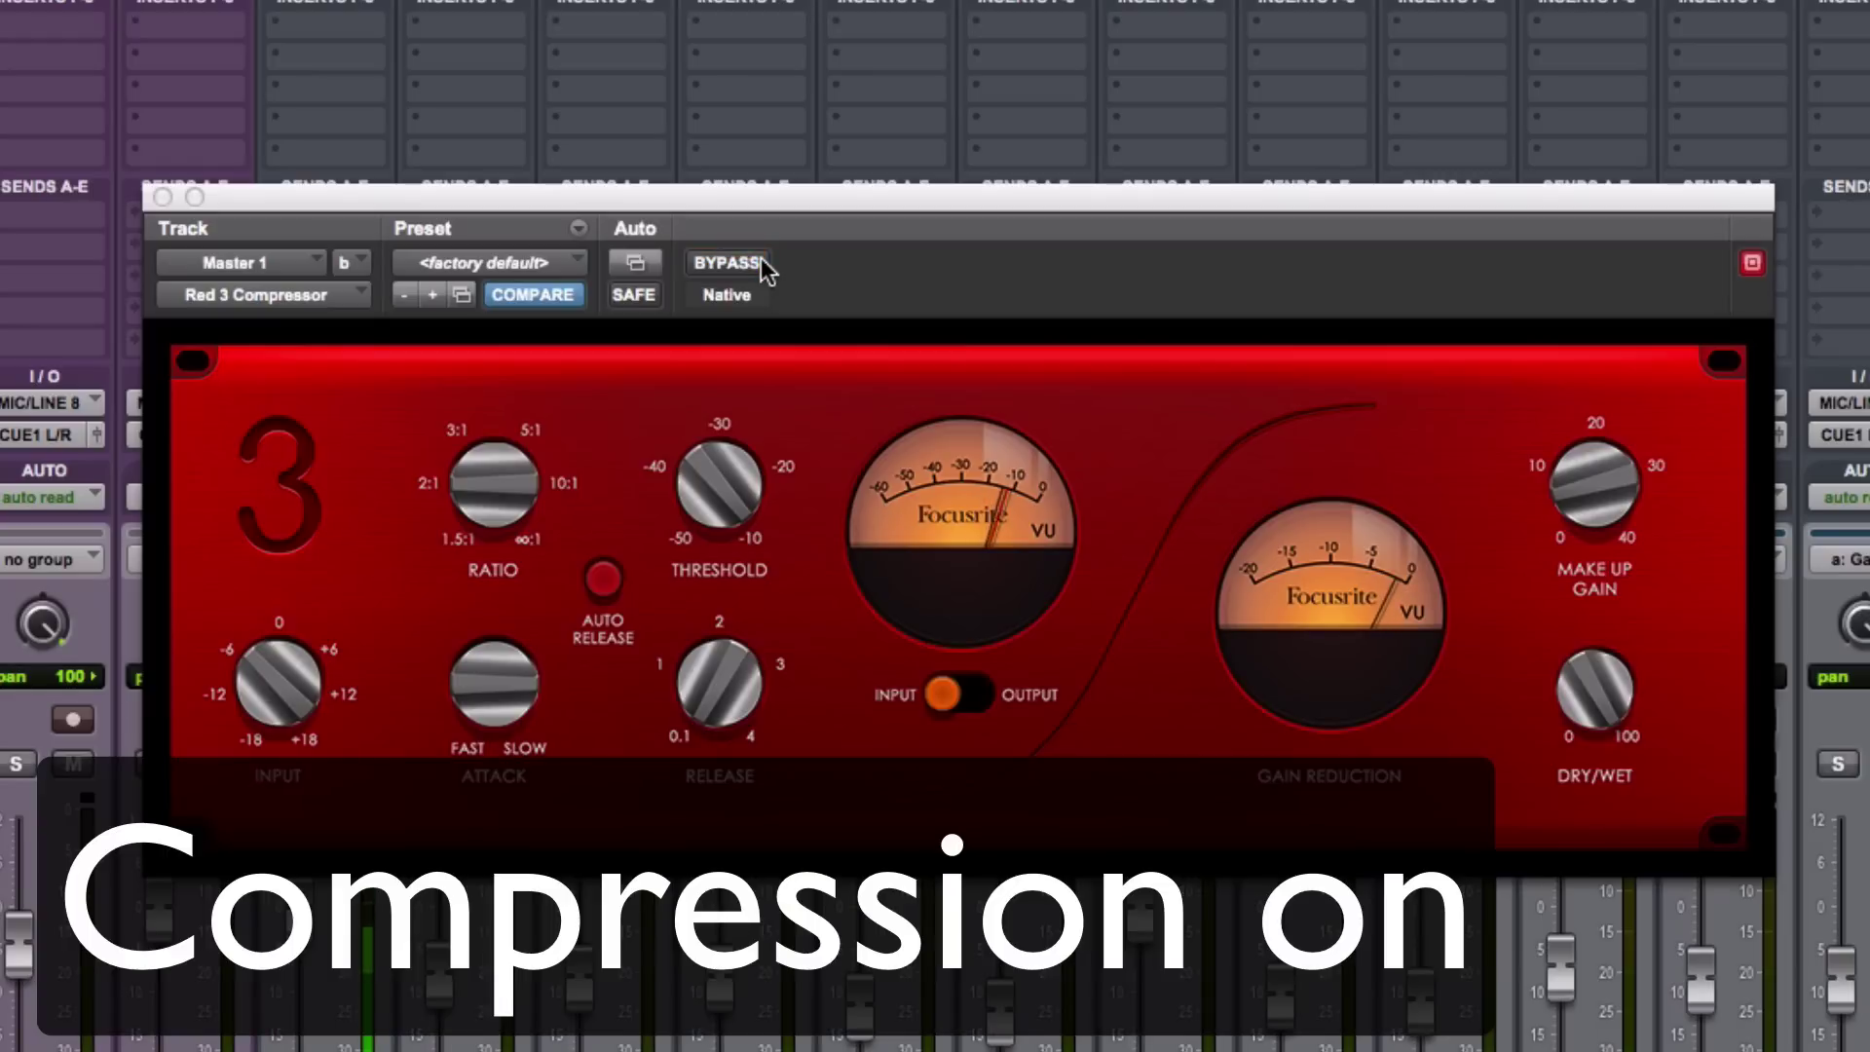
click(760, 262)
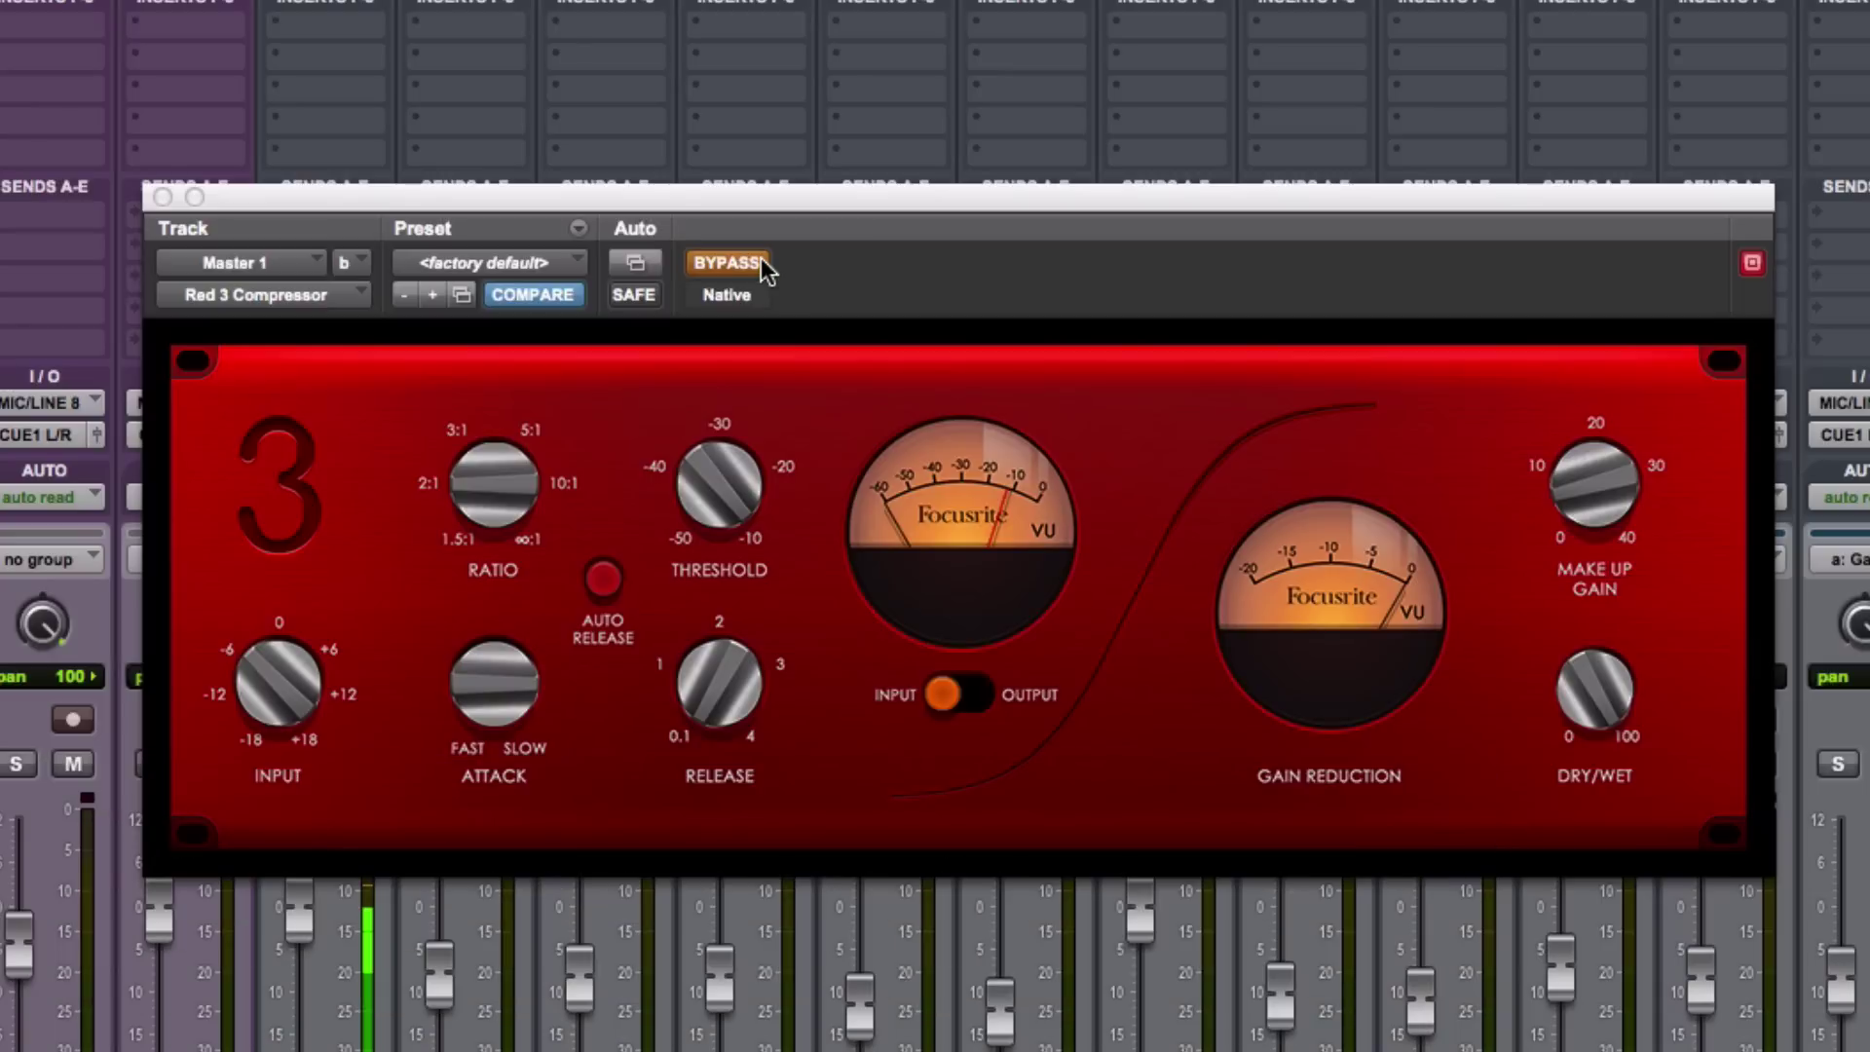
click(762, 259)
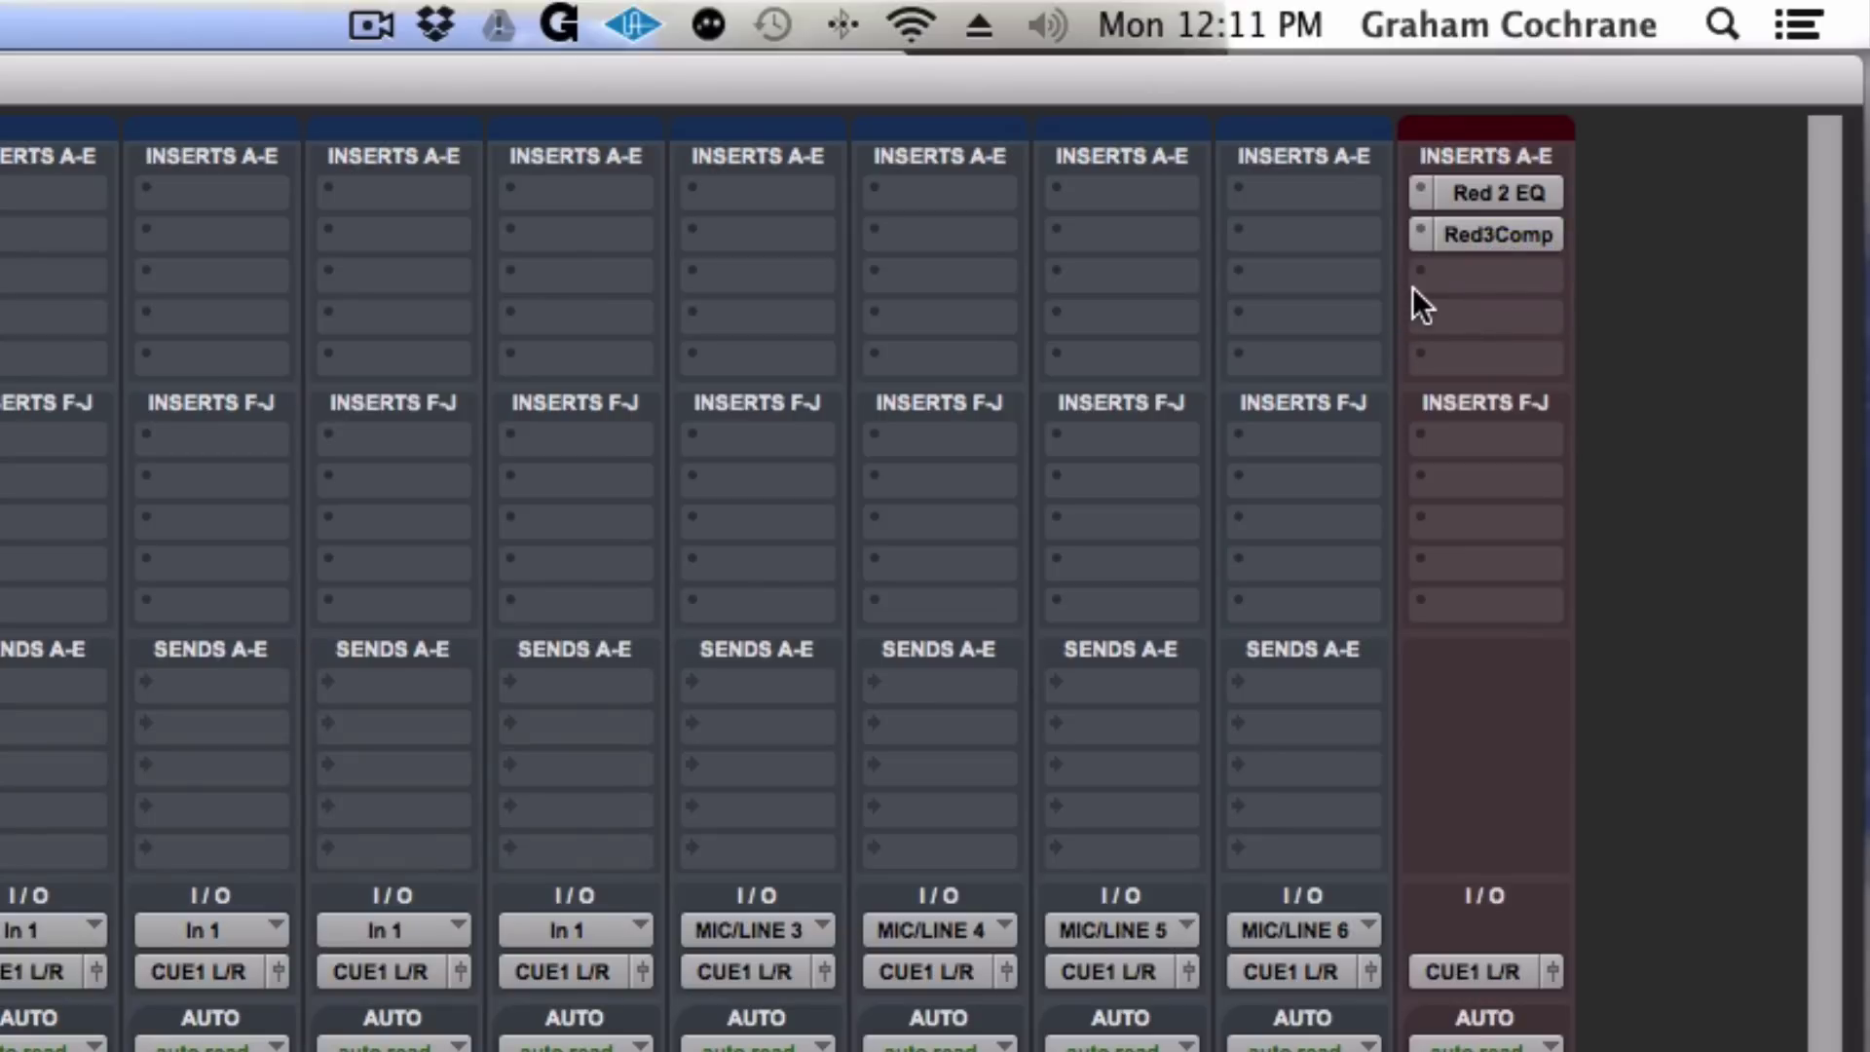
Repeatedly bypass and re-enable both Master 1 inserts, Red 2 EQ and Red3Comp, to compare the processed and unprocessed mix.
super+click(1526, 177)
super+click(1524, 229)
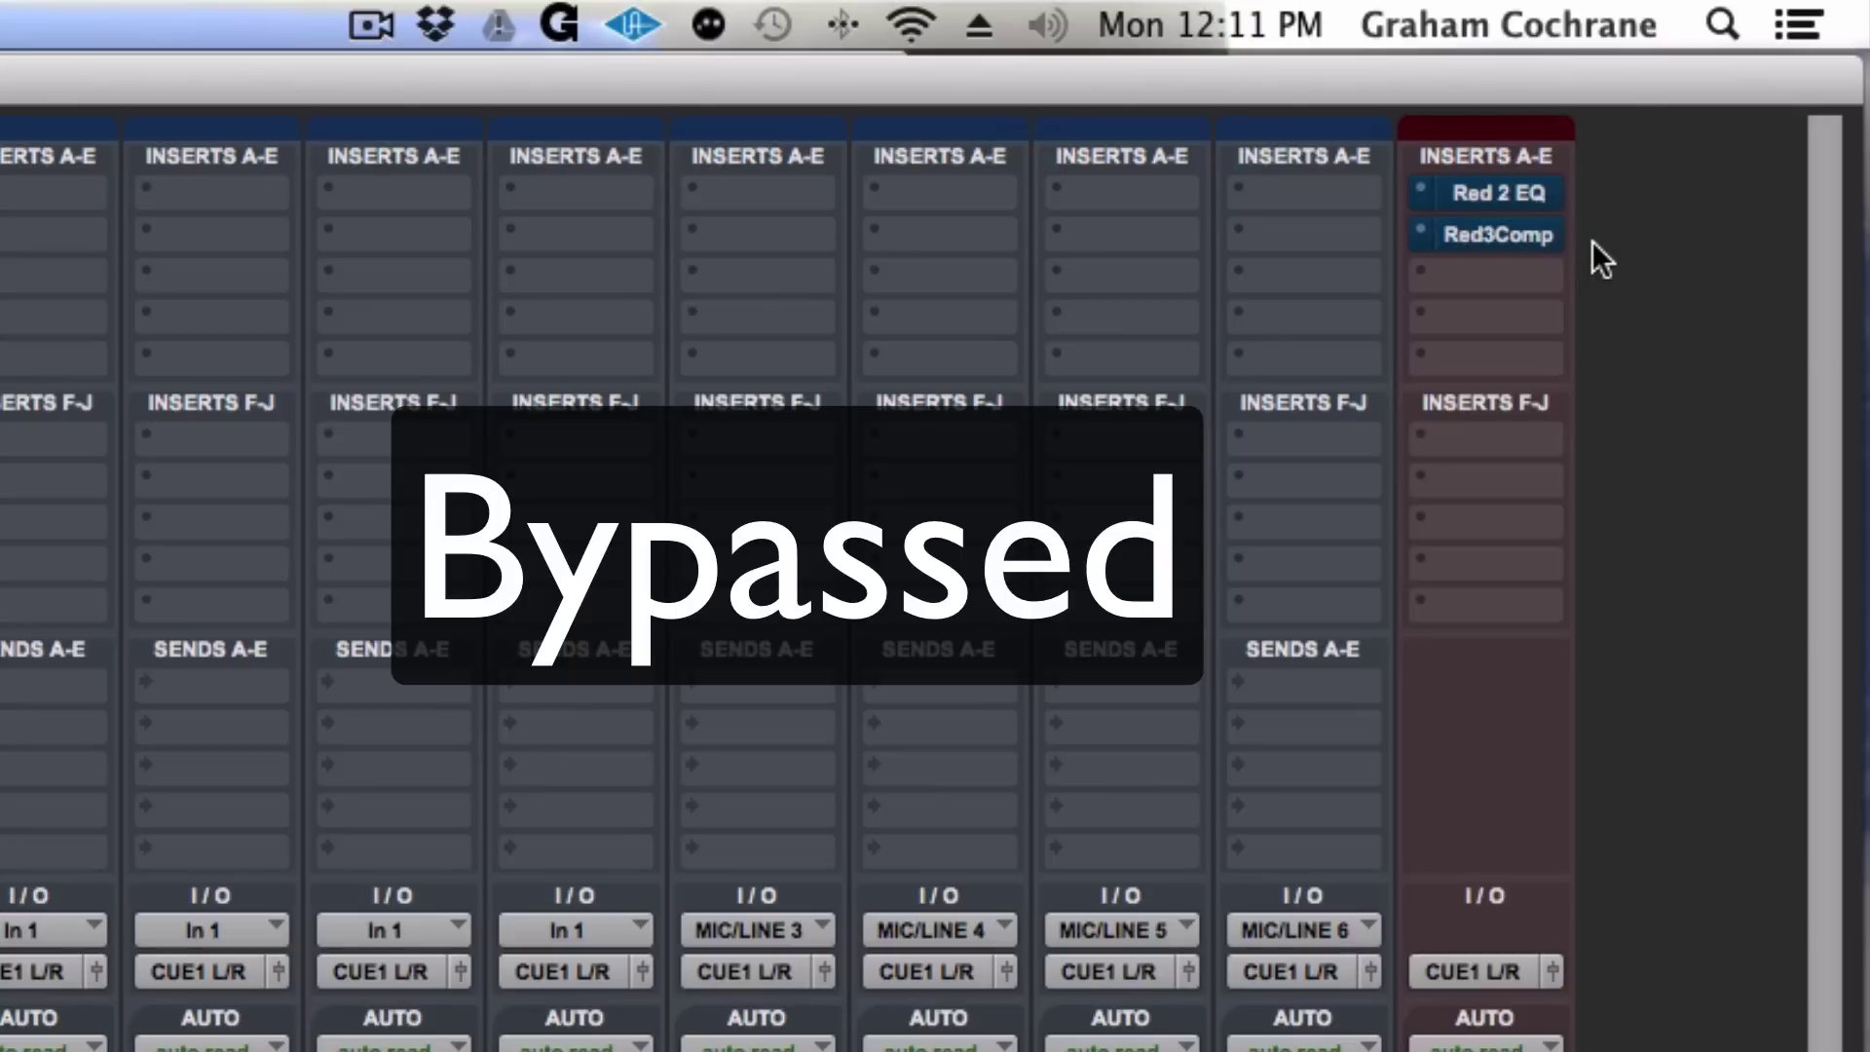
super+click(1522, 189)
super+click(1522, 231)
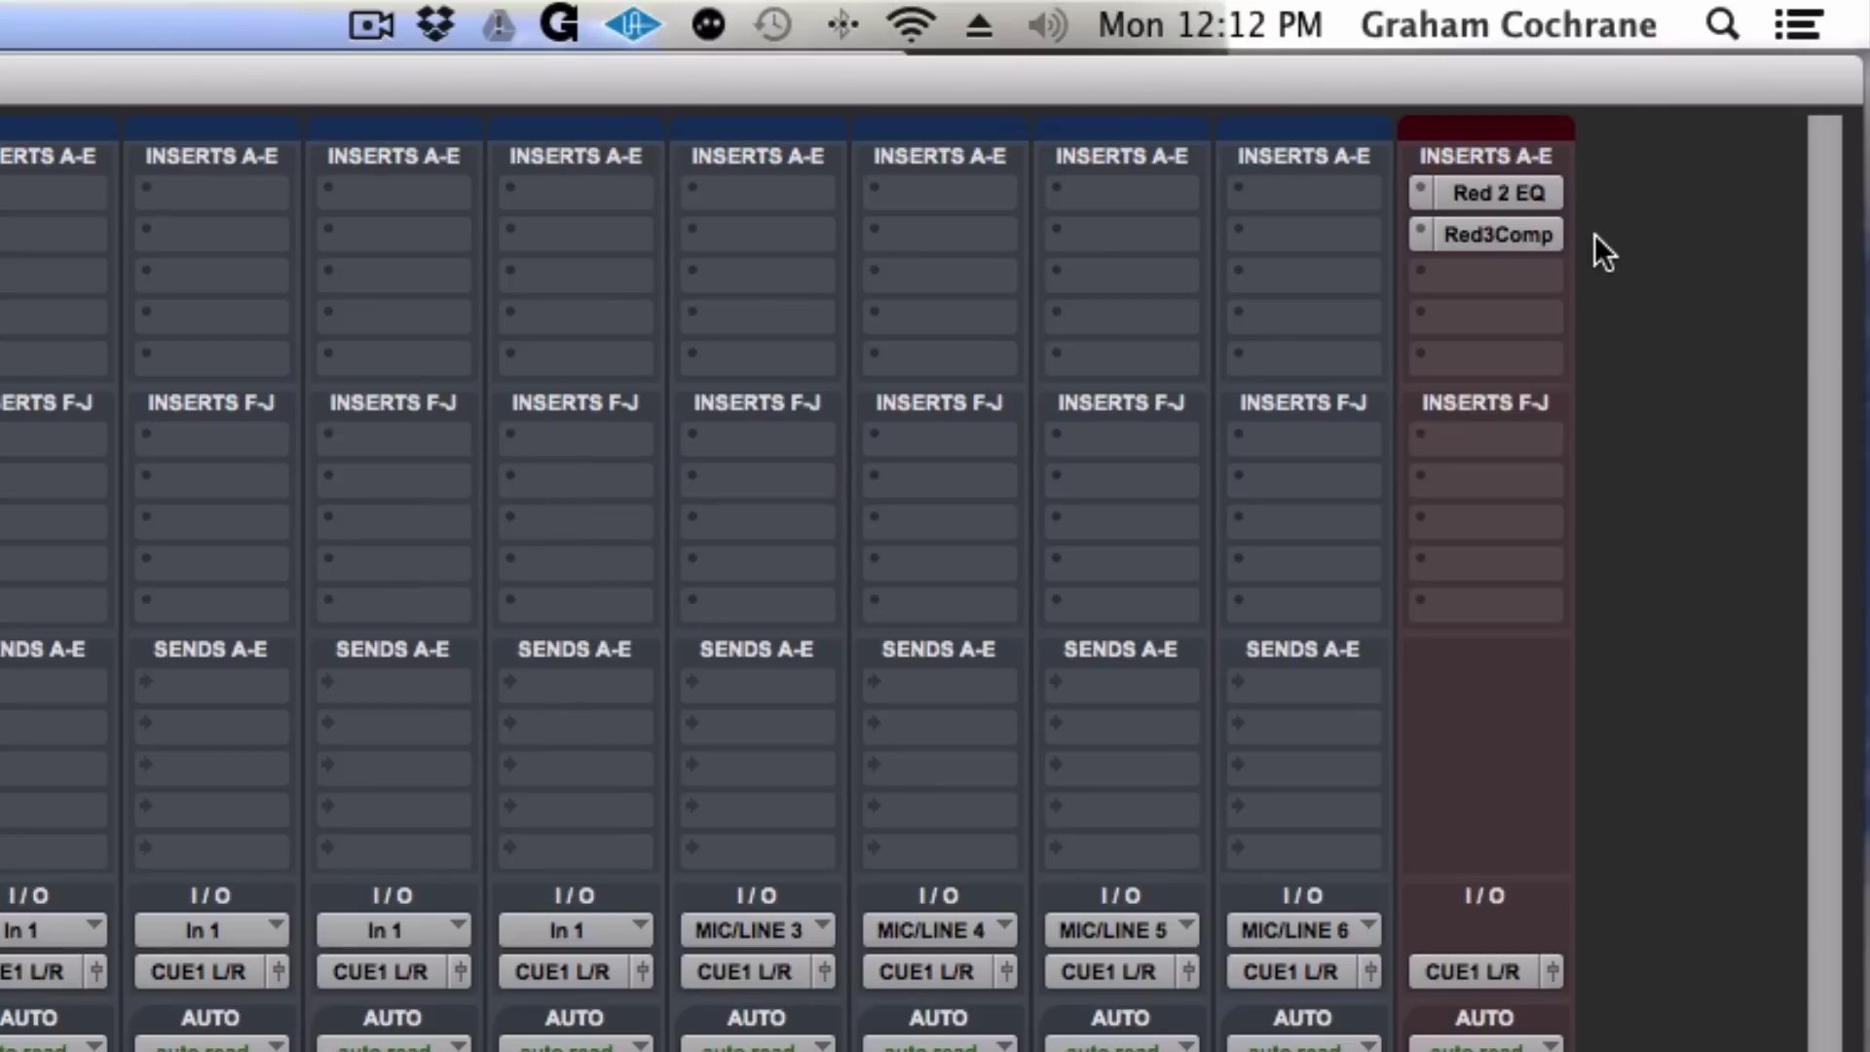
super+click(1524, 192)
super+click(1530, 234)
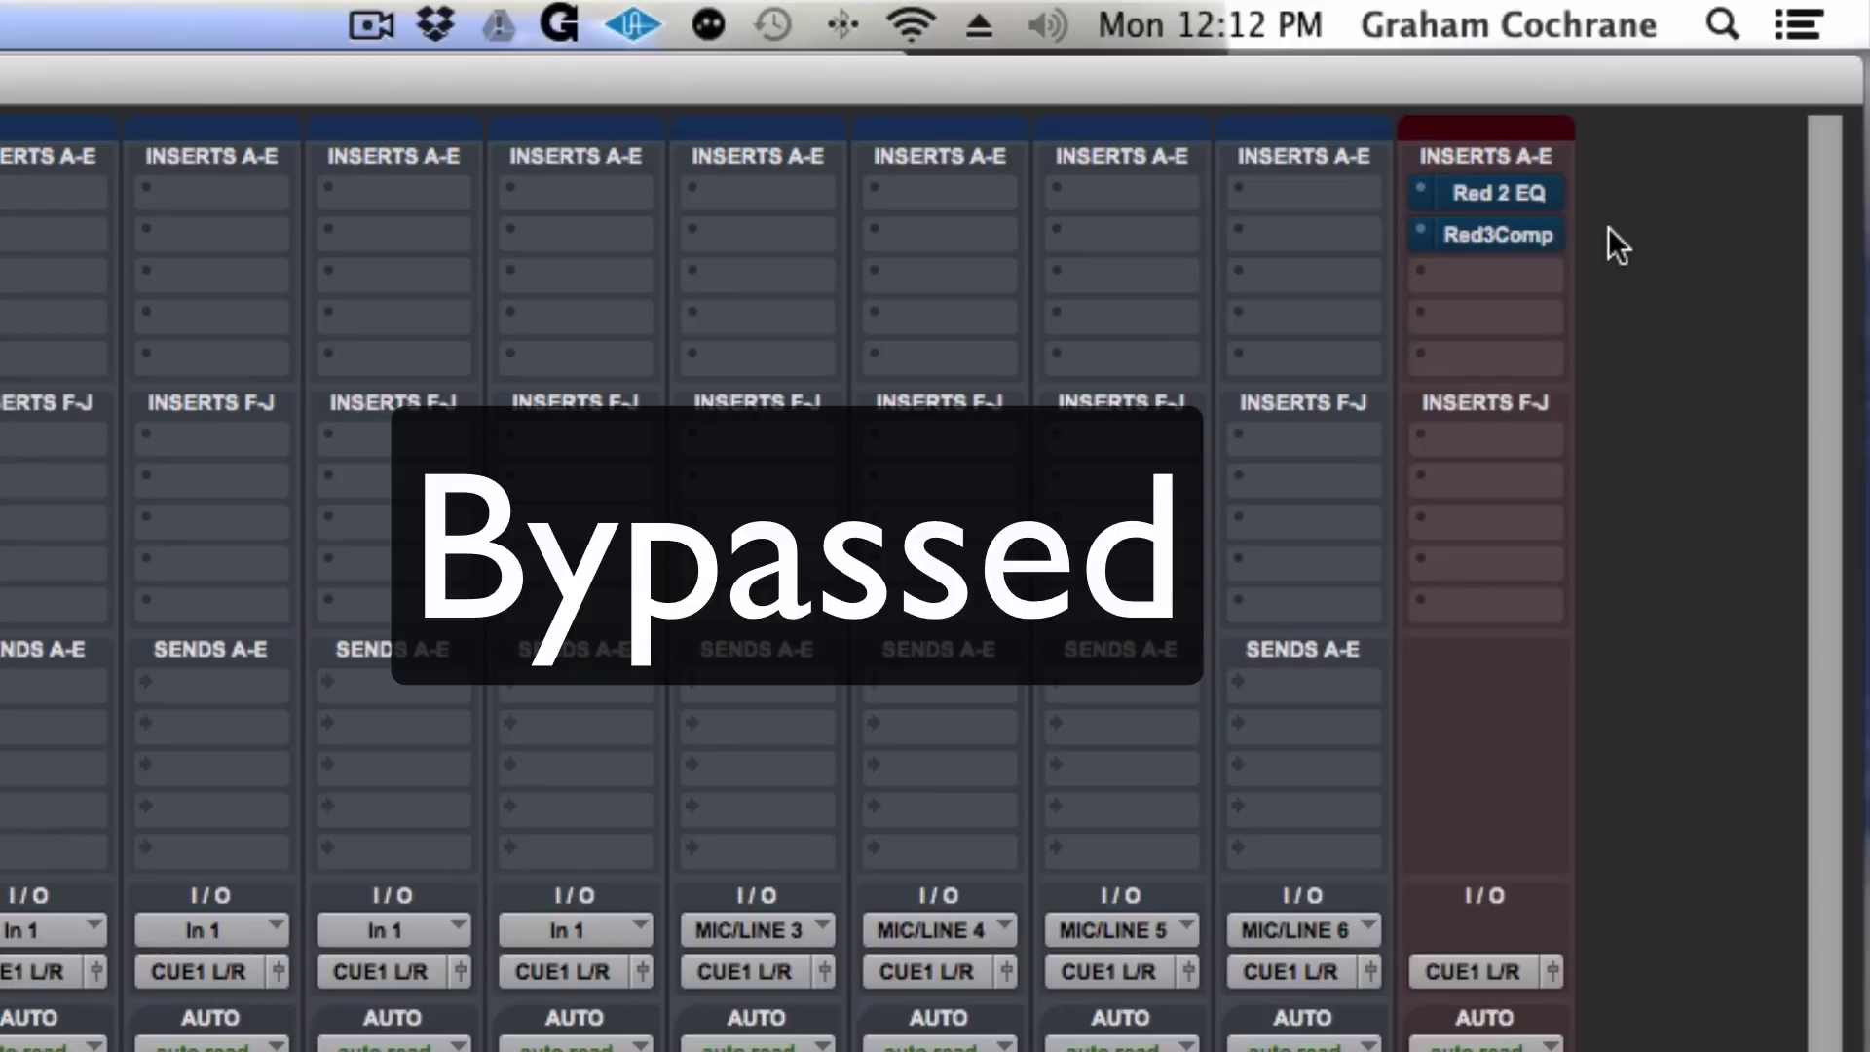
super+click(1533, 192)
super+click(1532, 236)
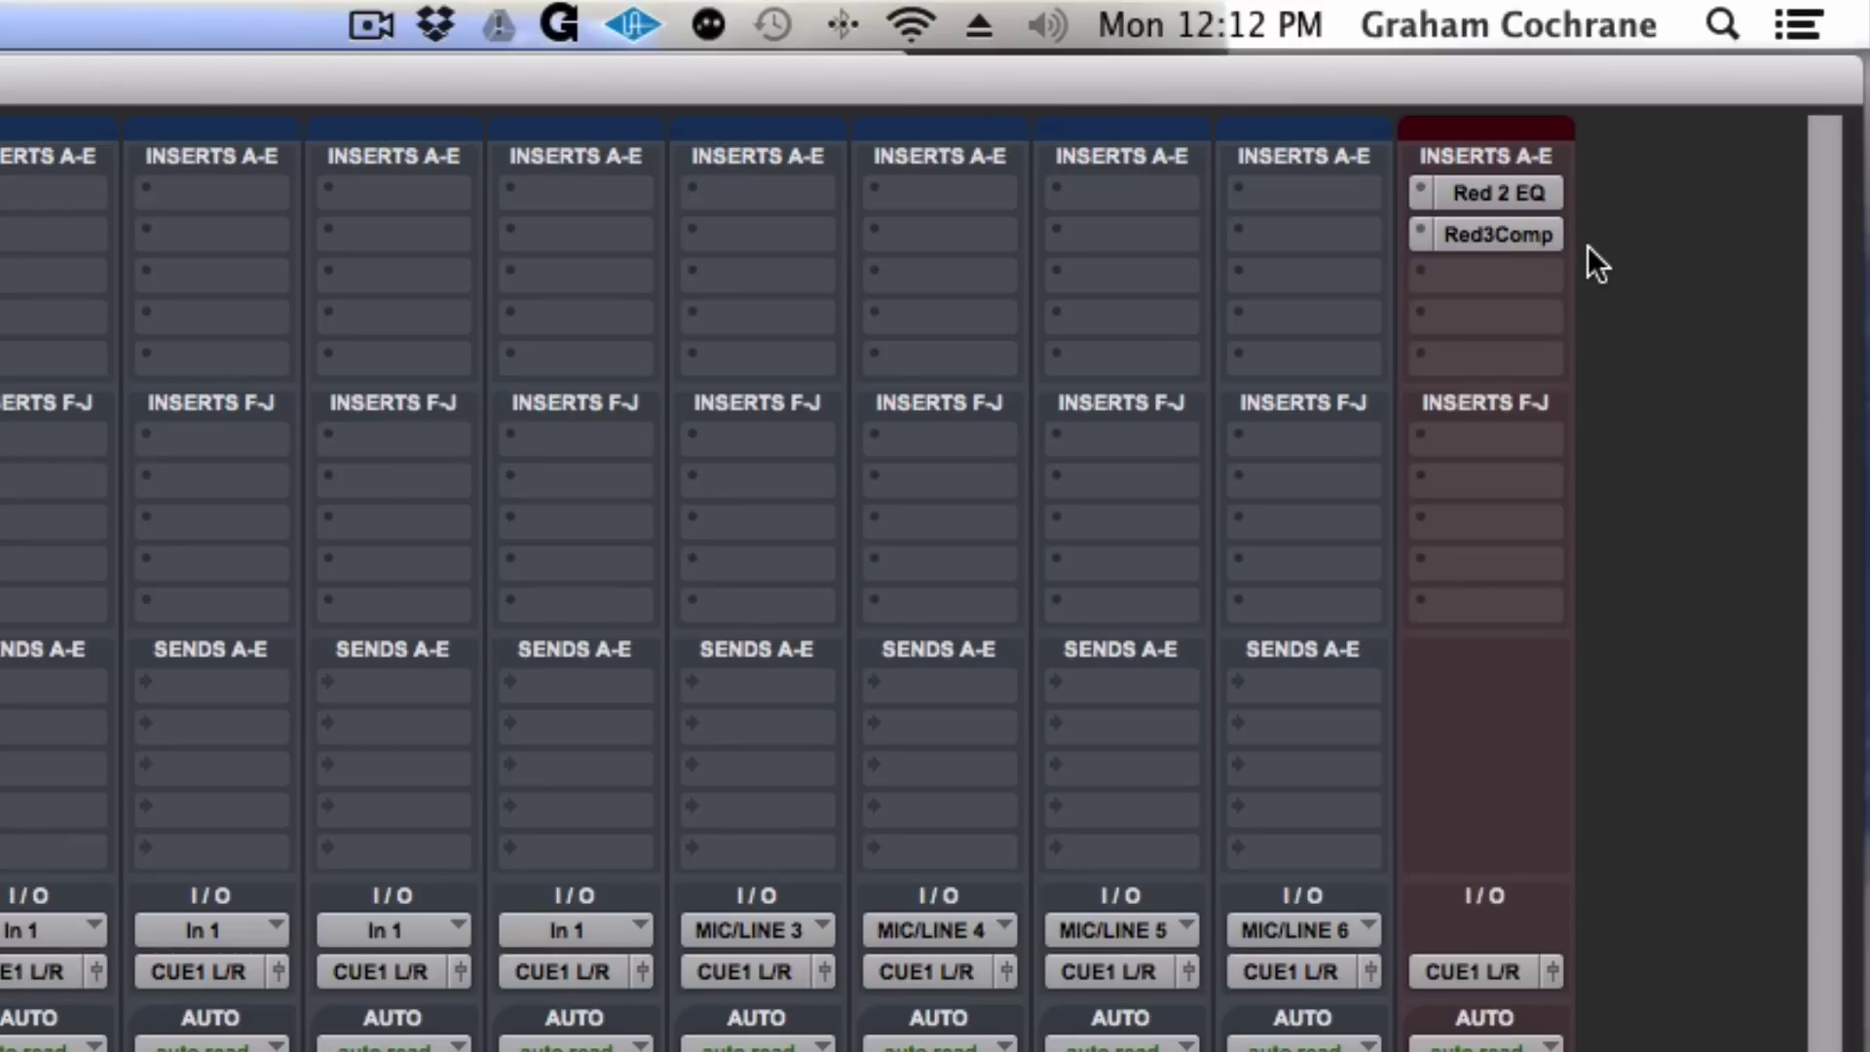
super+click(1532, 231)
super+click(1511, 195)
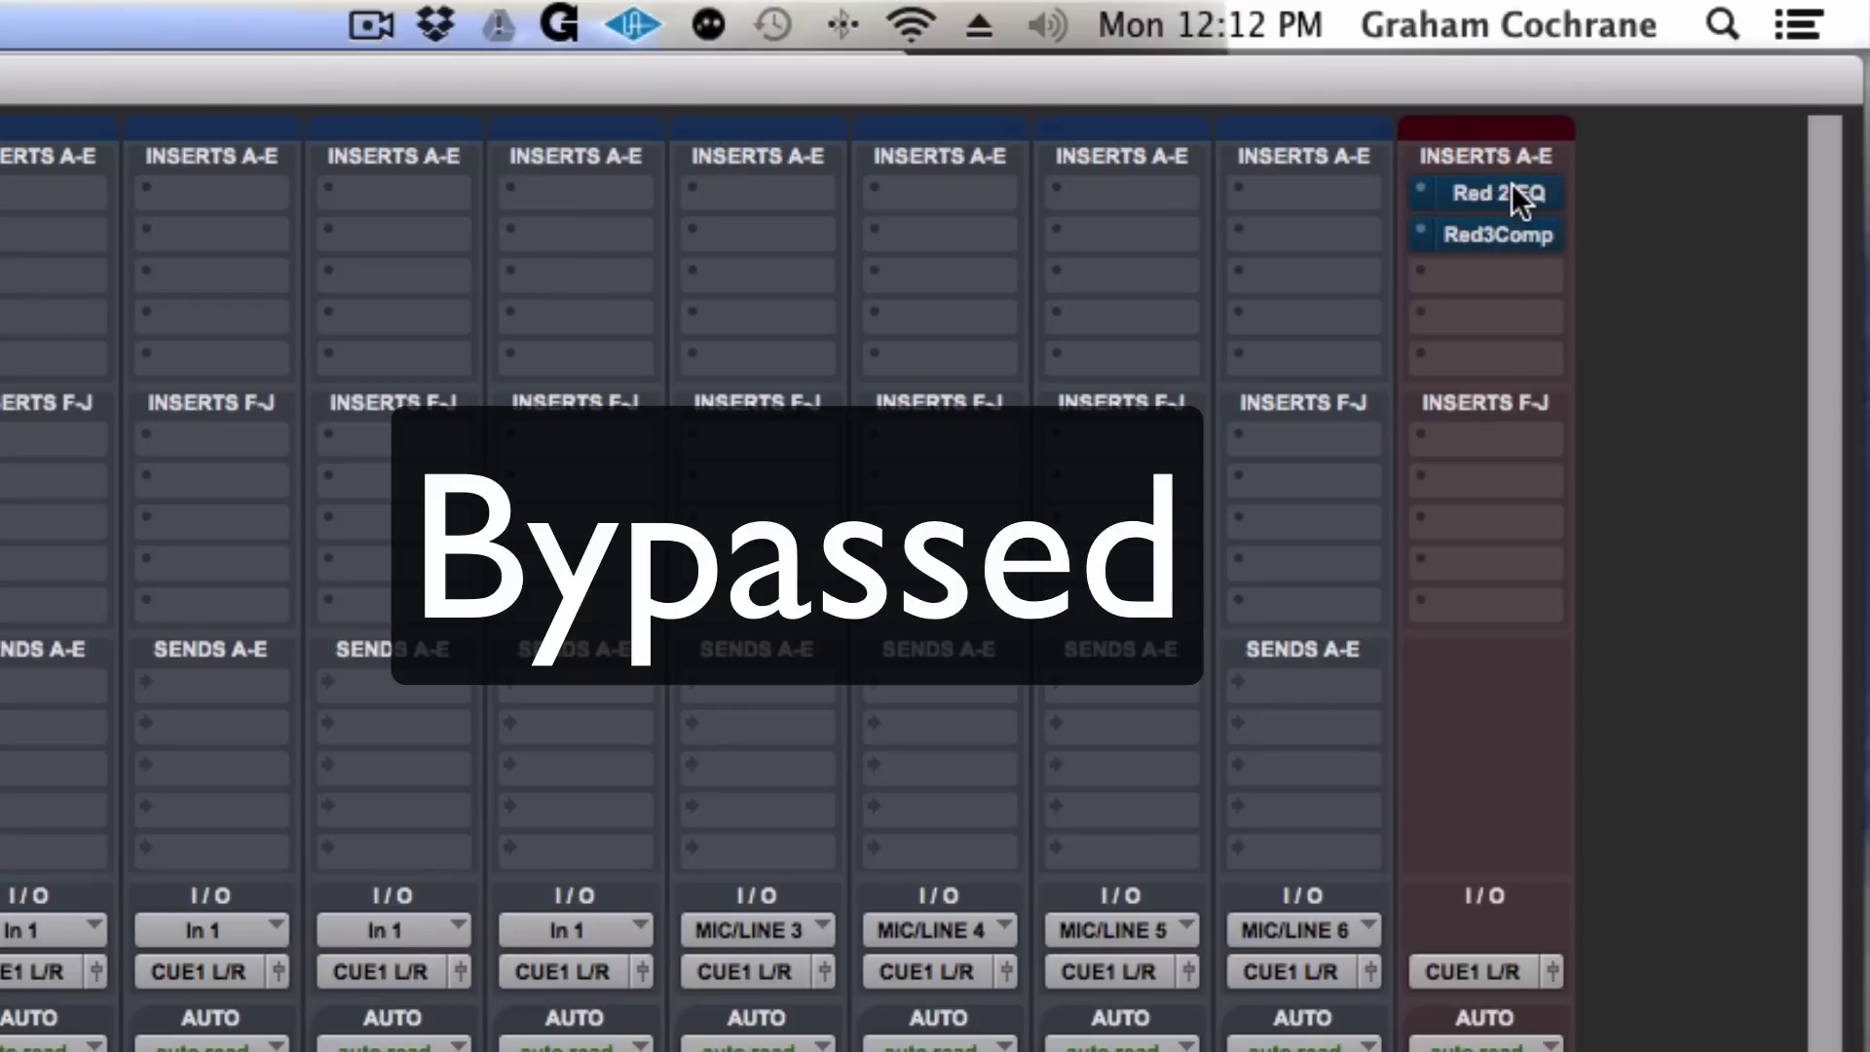
super+click(1510, 189)
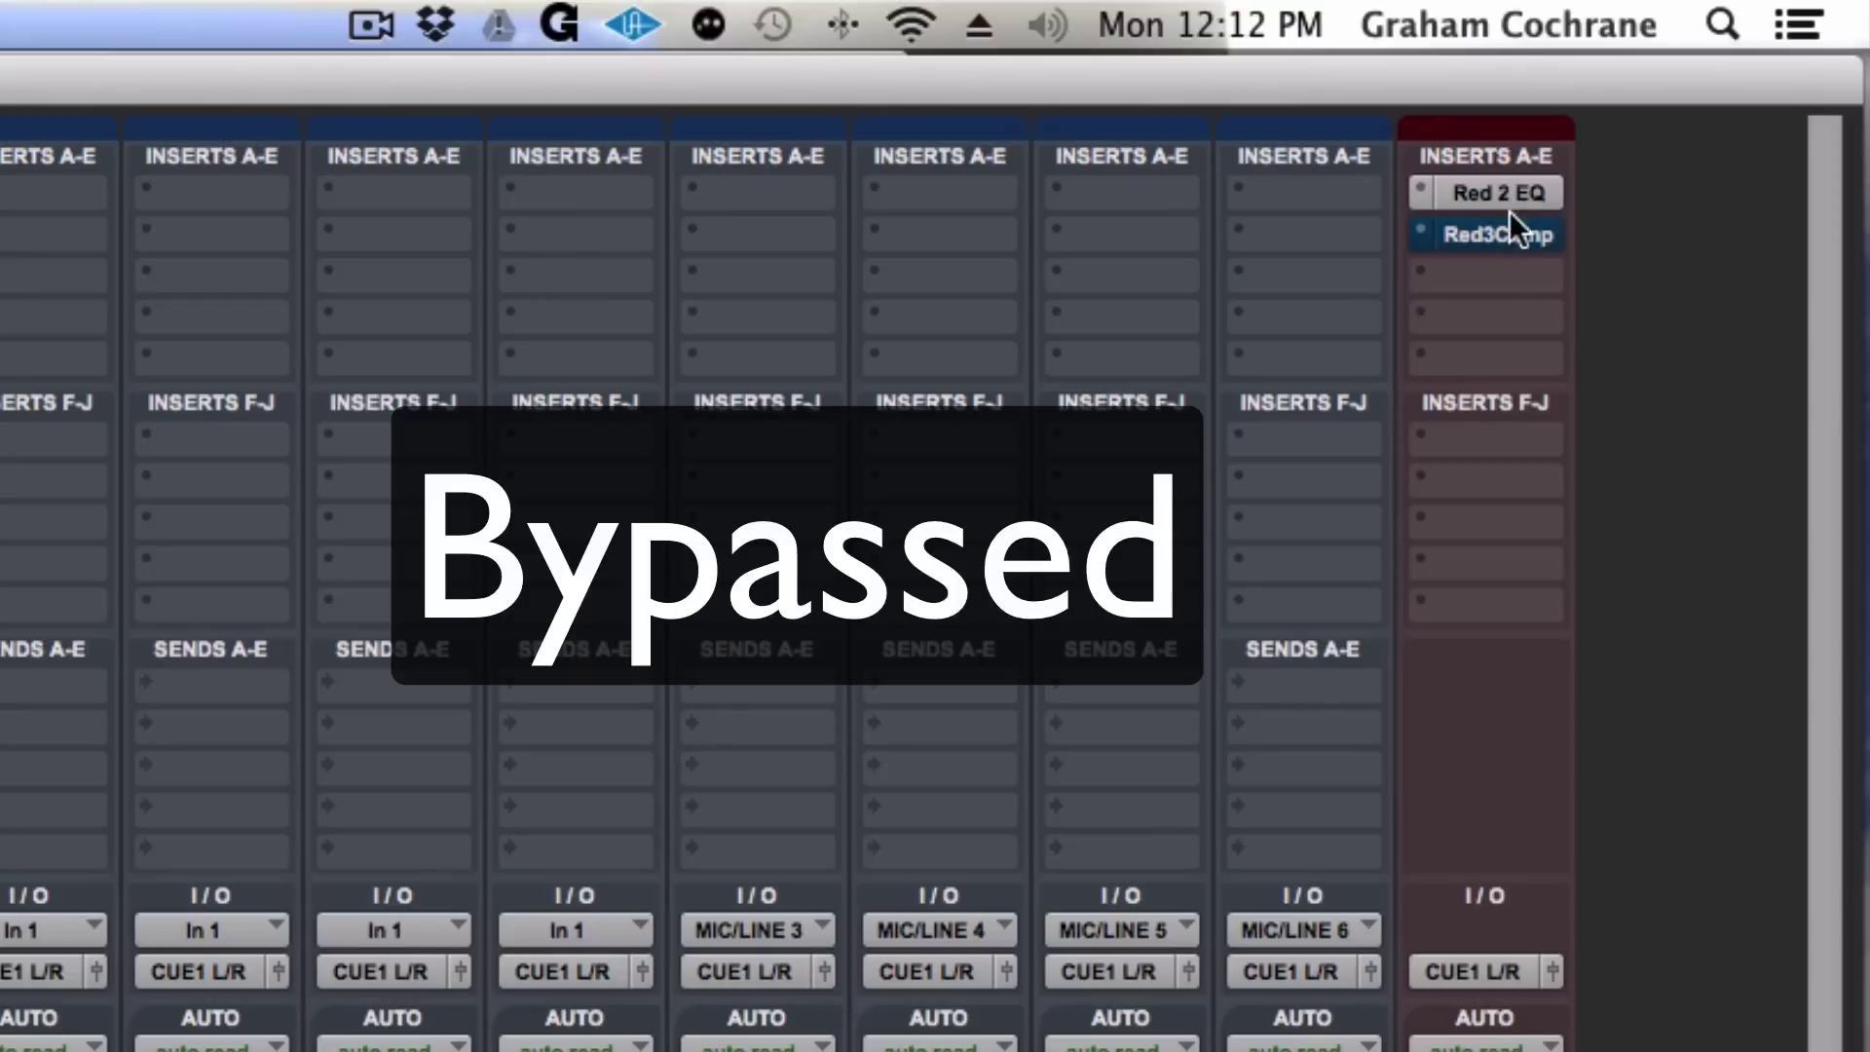
super+click(1510, 242)
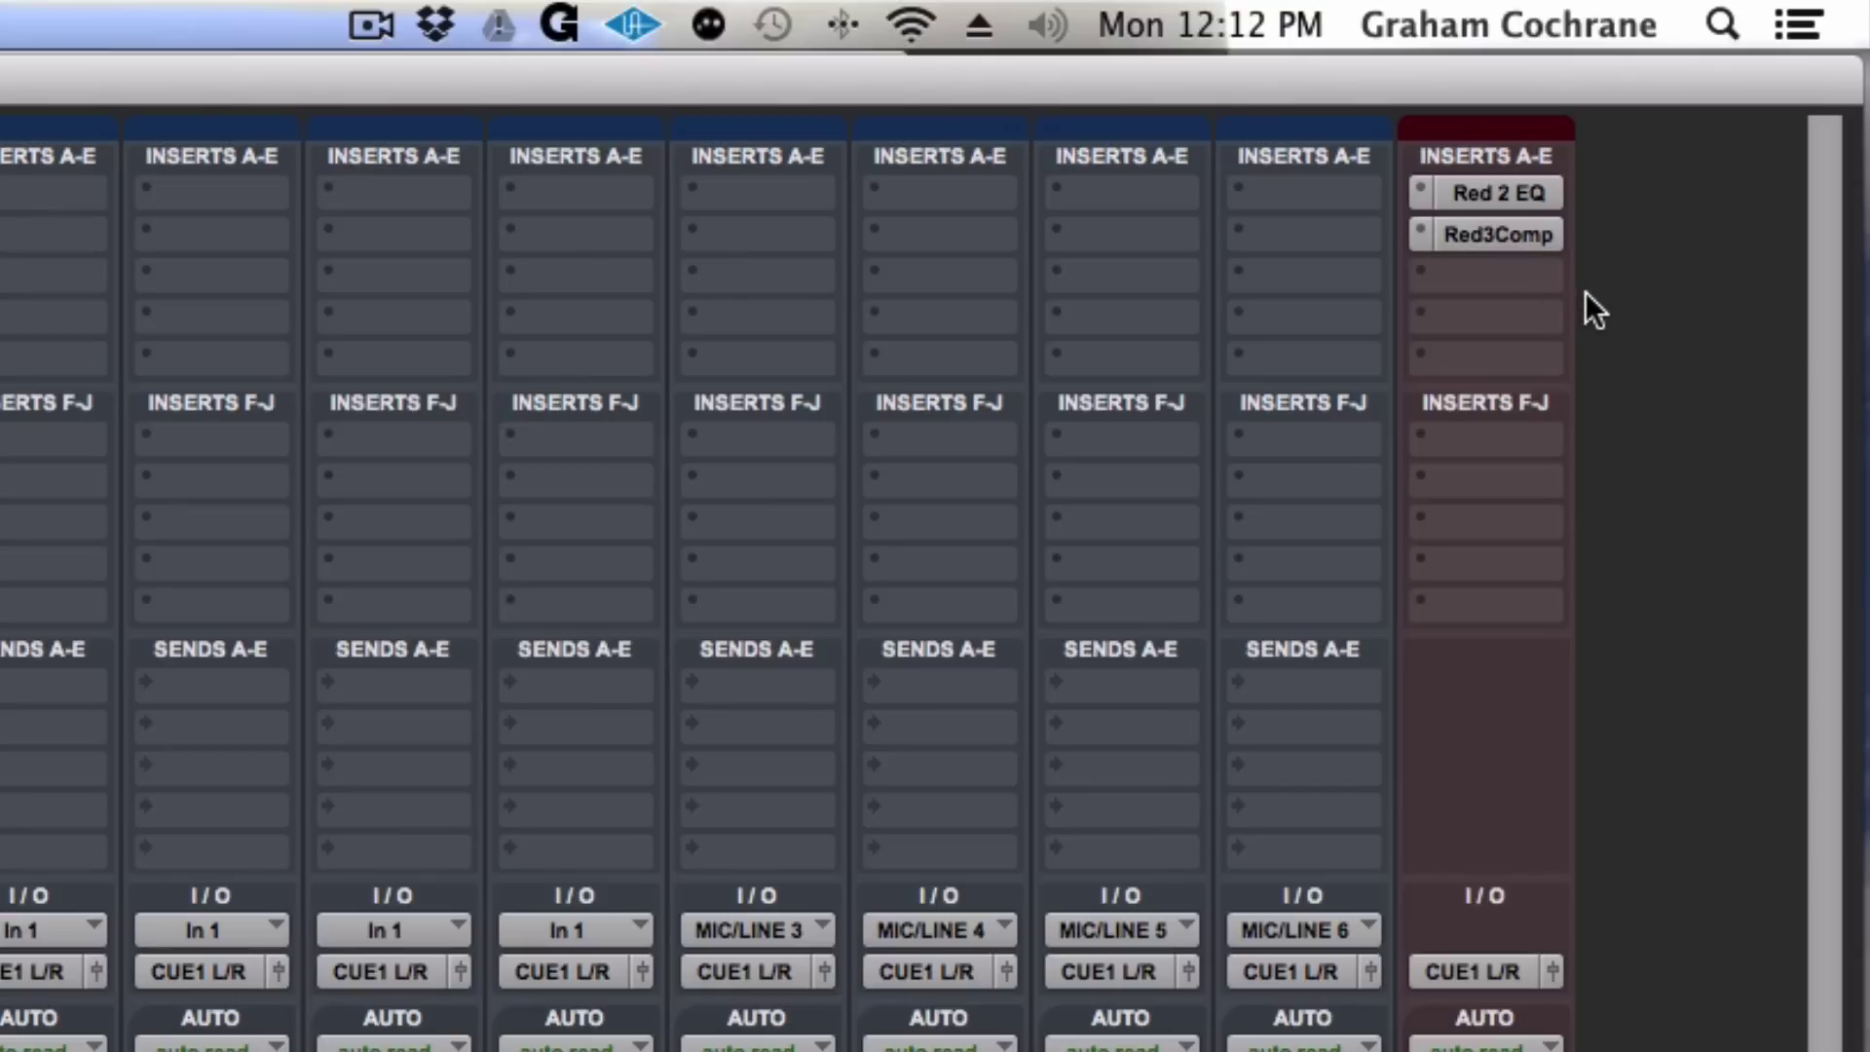